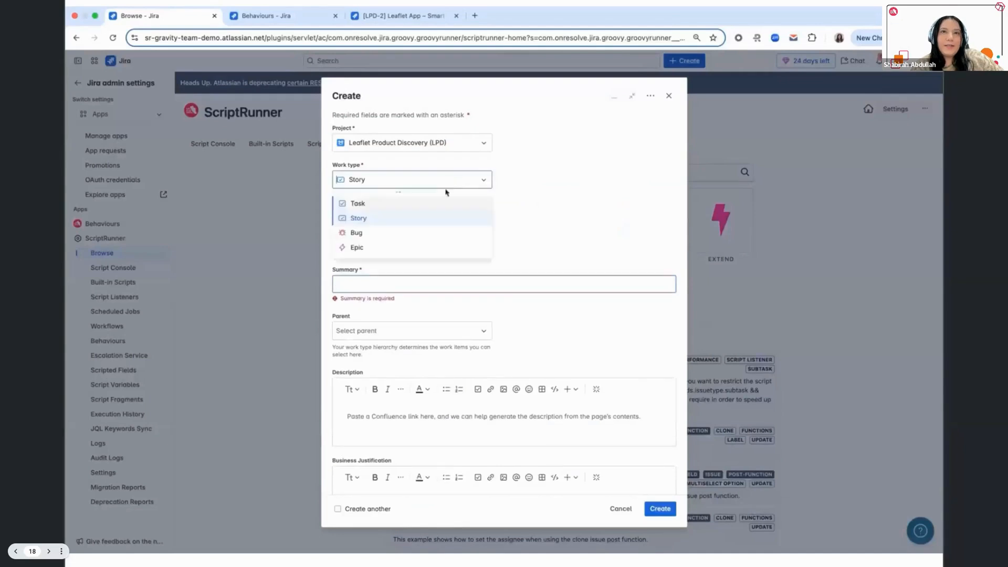
- Choose Epic as the new work item's type to examine its description template, and discard the draft
left_click(428, 248)
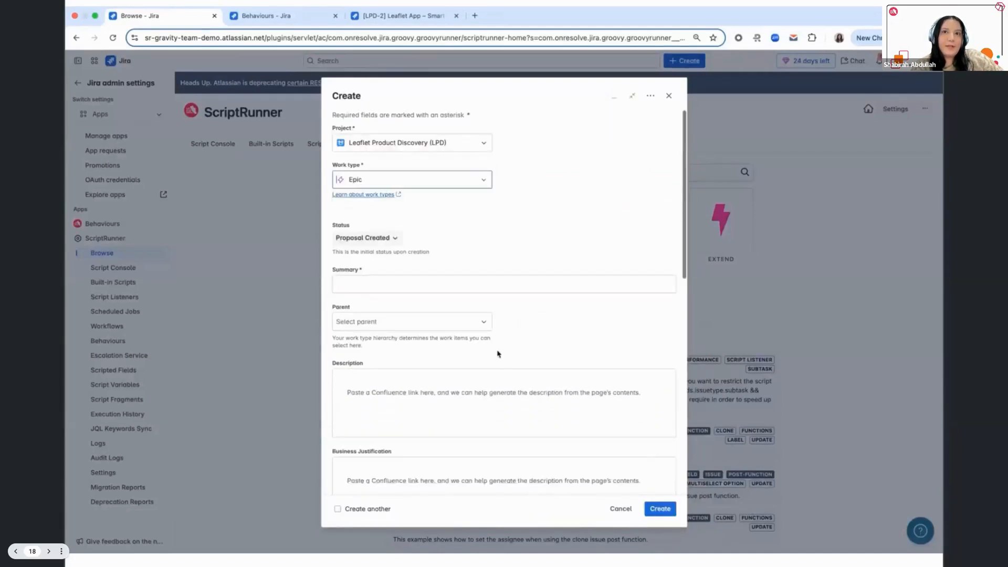
scroll(426, 397, "down", 2)
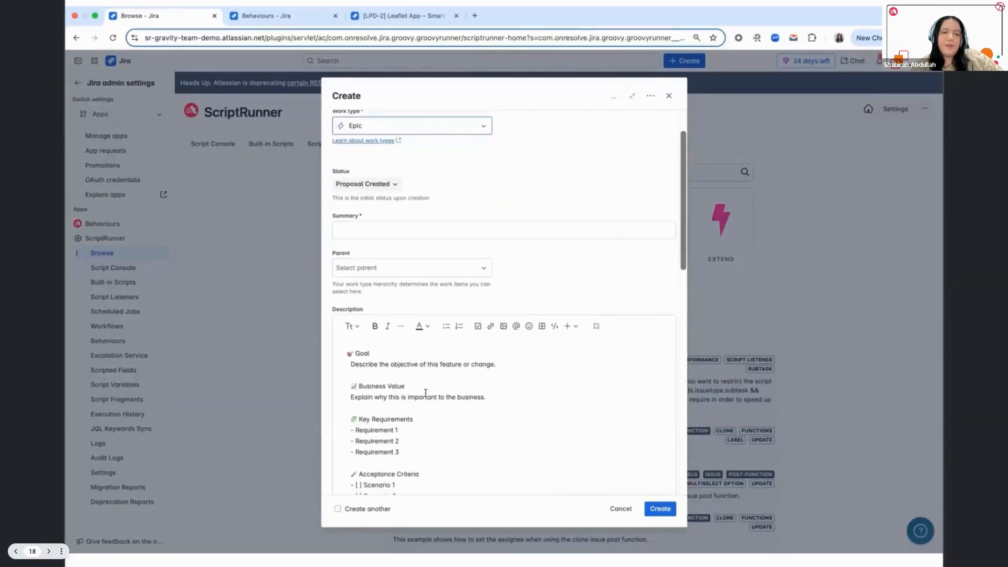
scroll(450, 412, "down", 4)
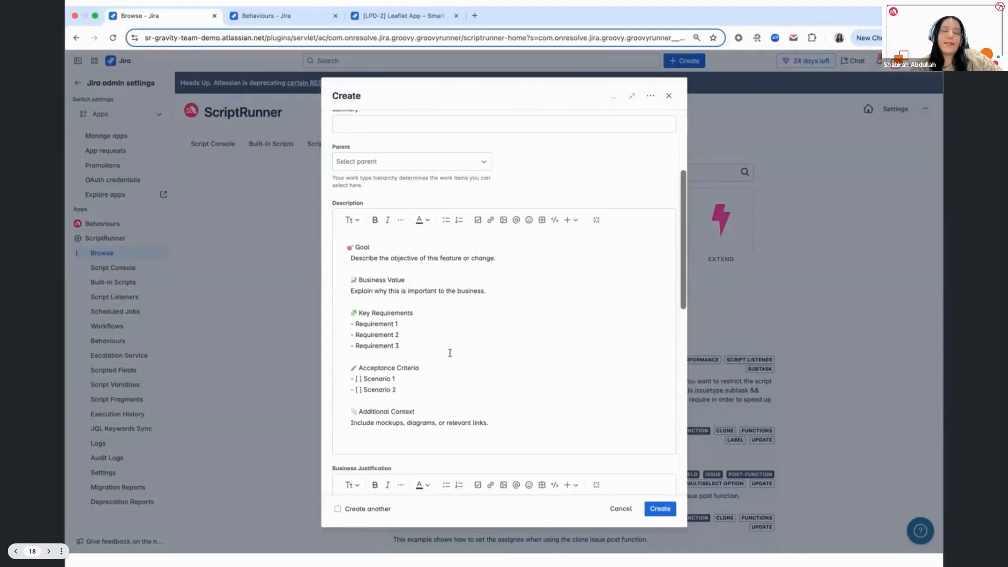
scroll(450, 347, "down", 2)
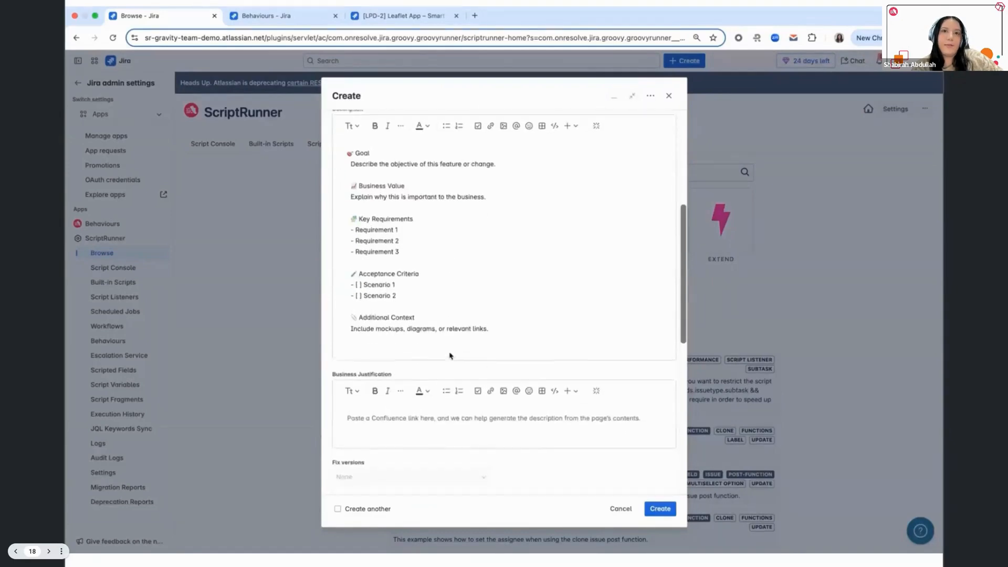
scroll(450, 352, "up", 5)
left_click(621, 509)
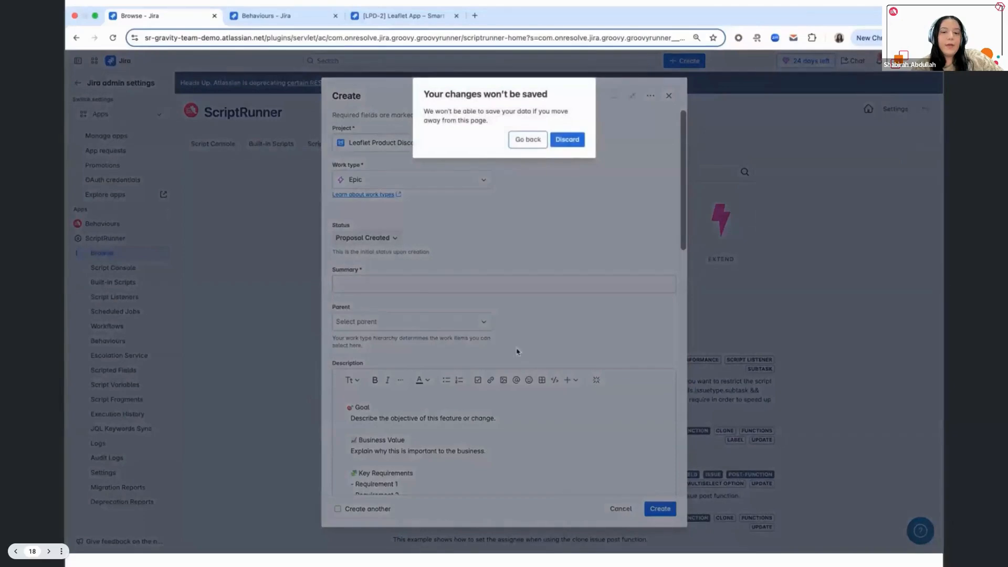
left_click(569, 141)
- Open the epic description template behaviour for editing and review its project and issue type mappings
left_click(286, 17)
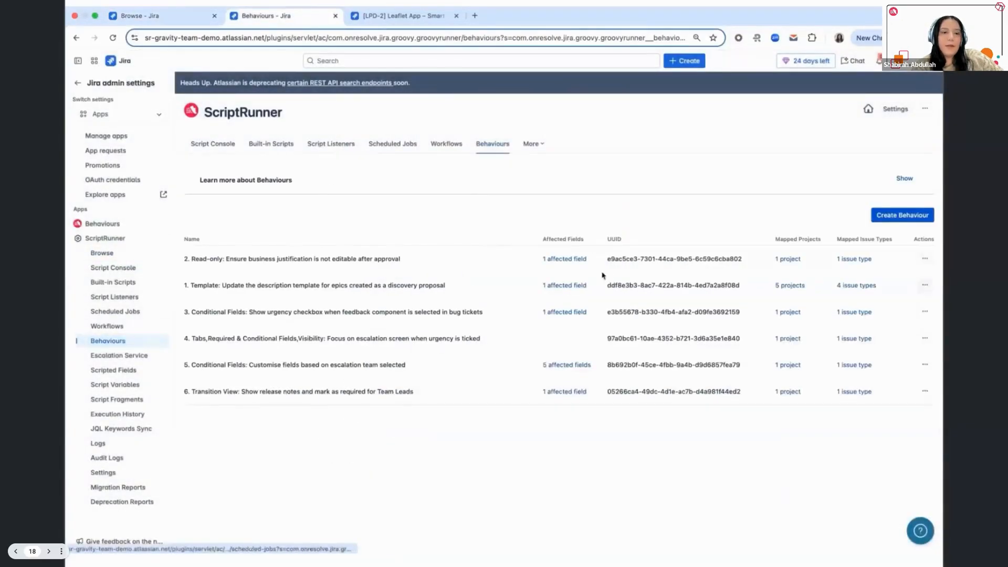
left_click(926, 285)
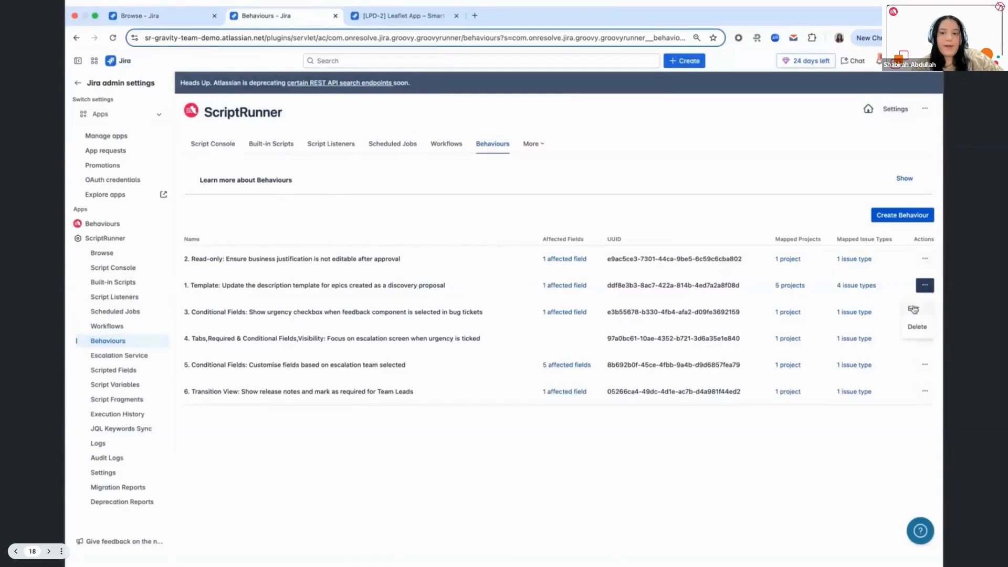
left_click(914, 310)
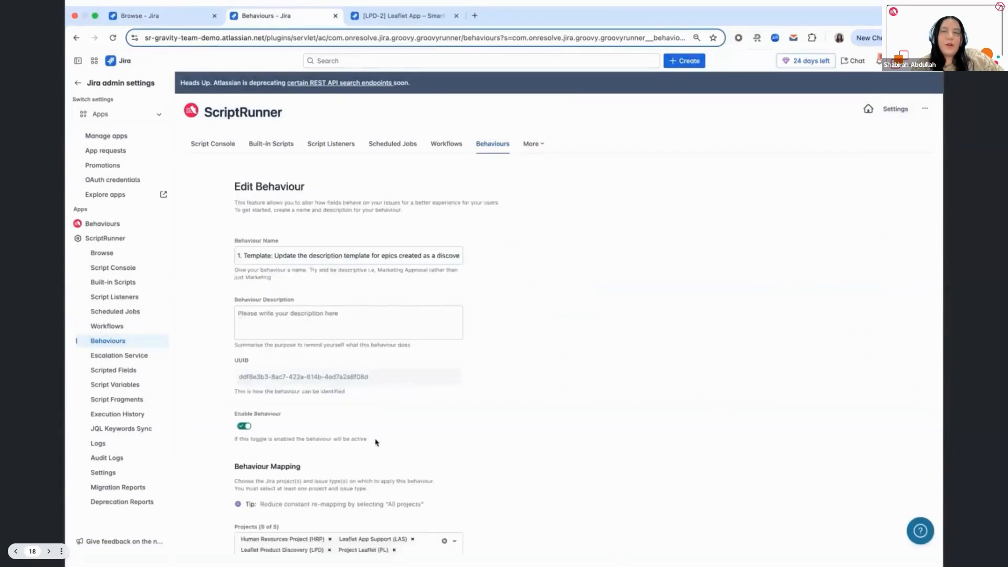
scroll(540, 429, "down", 4)
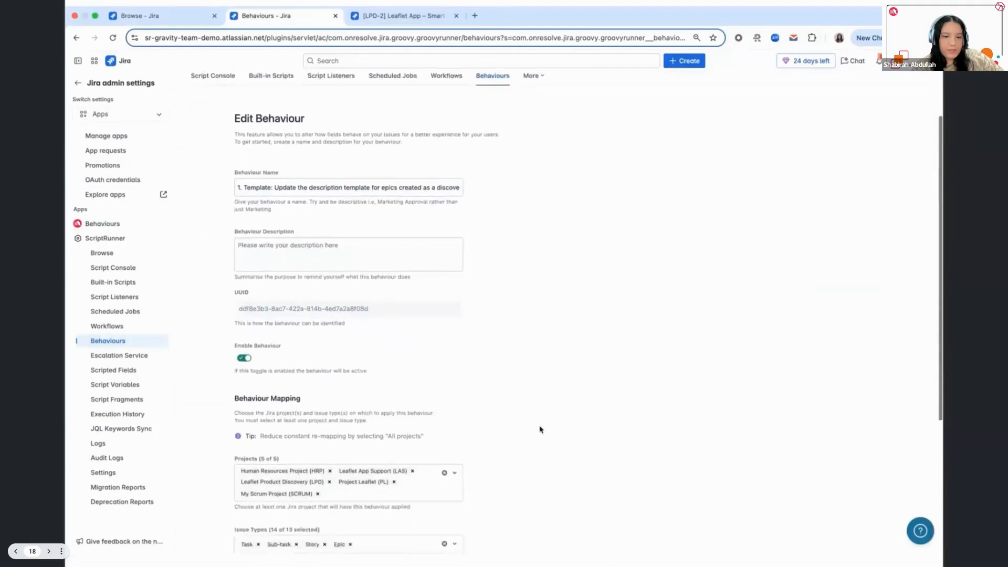
scroll(541, 430, "down", 1)
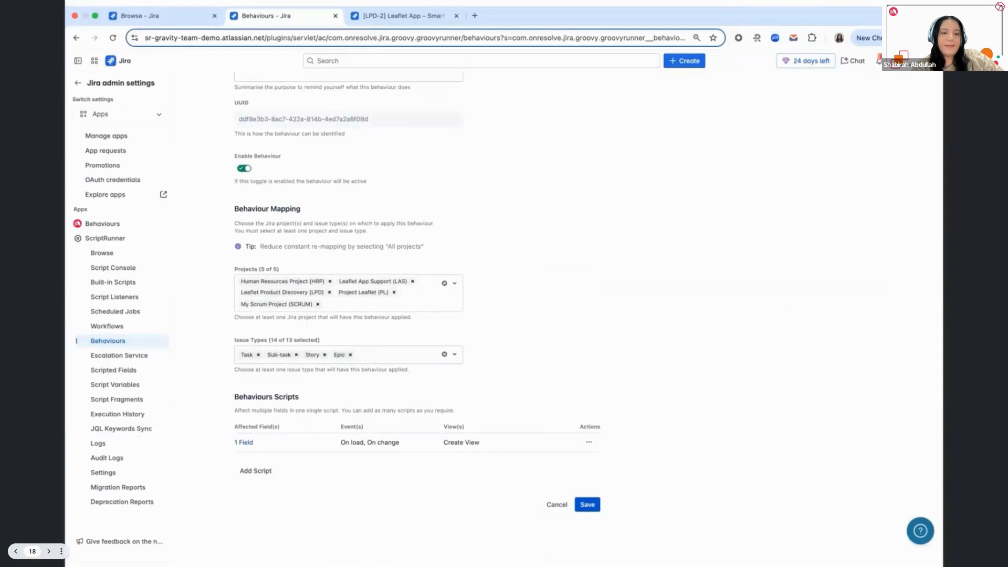
- Open the behaviour's field script and examine the conditions for project ID "10005" and the Epic issue type
left_click(589, 442)
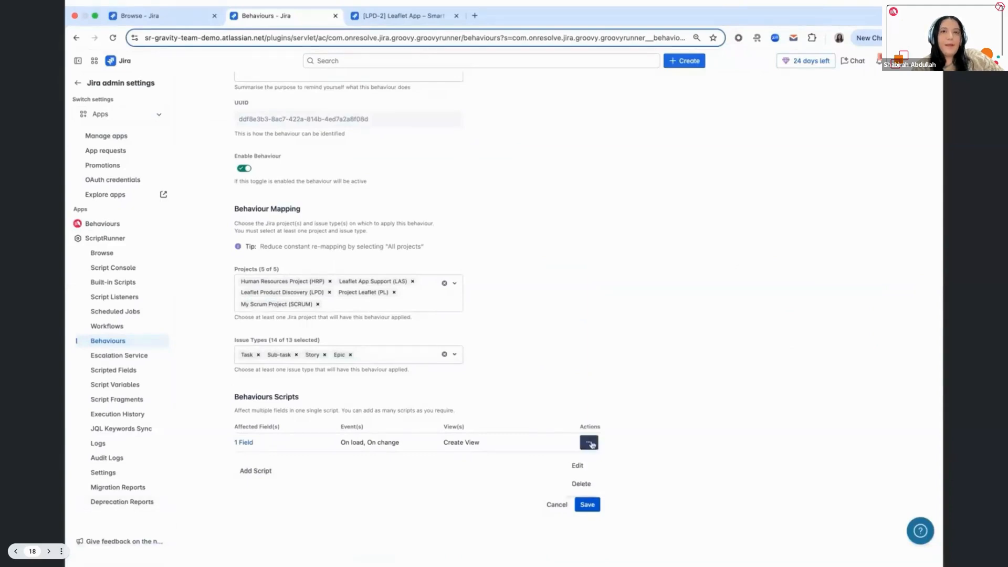
left_click(588, 464)
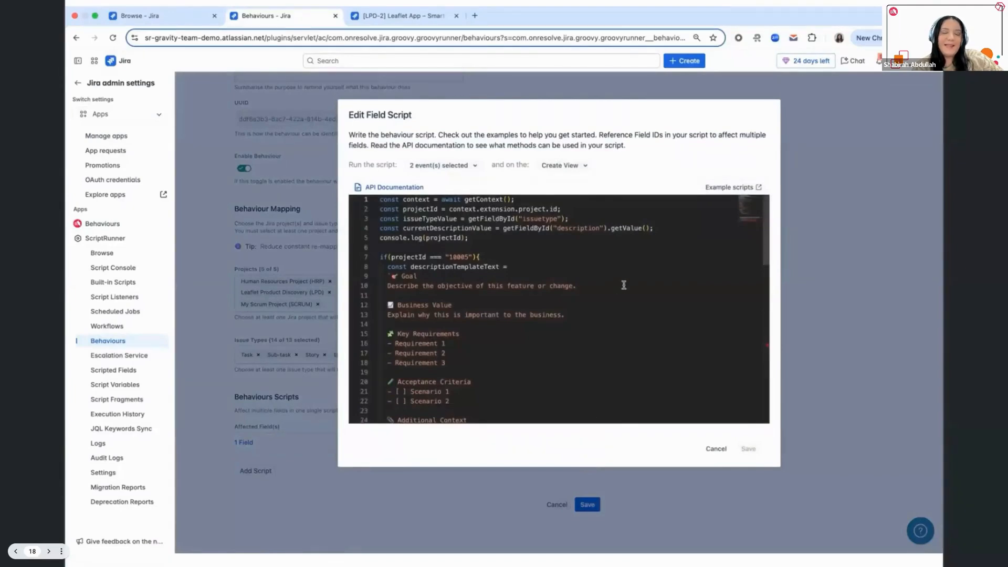
left_click(410, 256)
triple_click(446, 257)
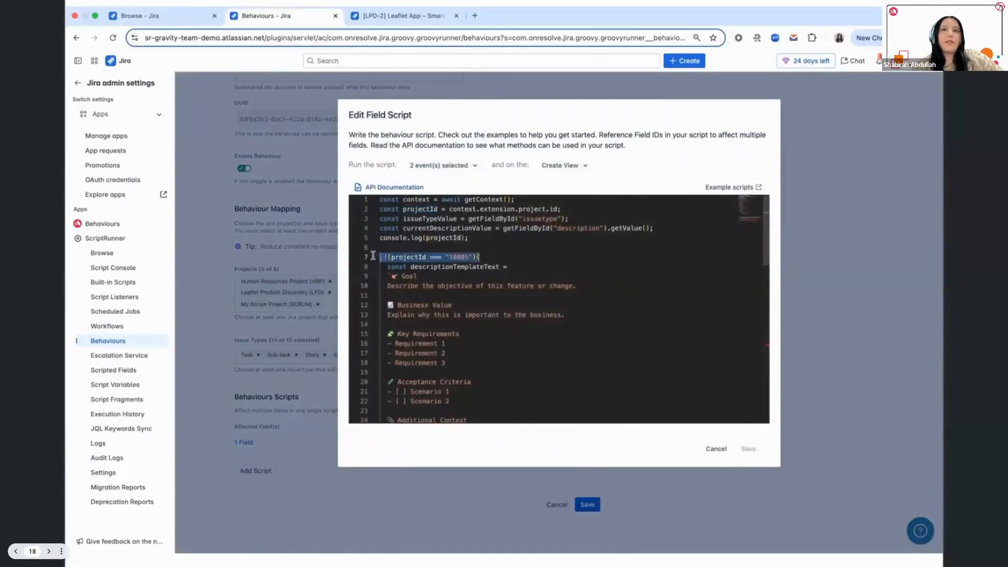
scroll(460, 336, "down", 3)
scroll(461, 345, "down", 5)
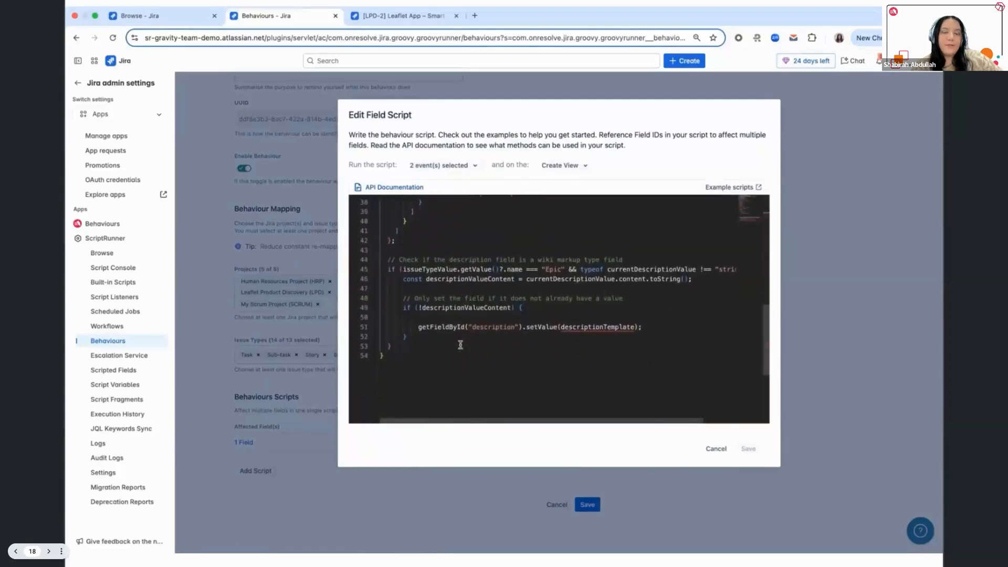
left_click_drag(565, 271, 395, 270)
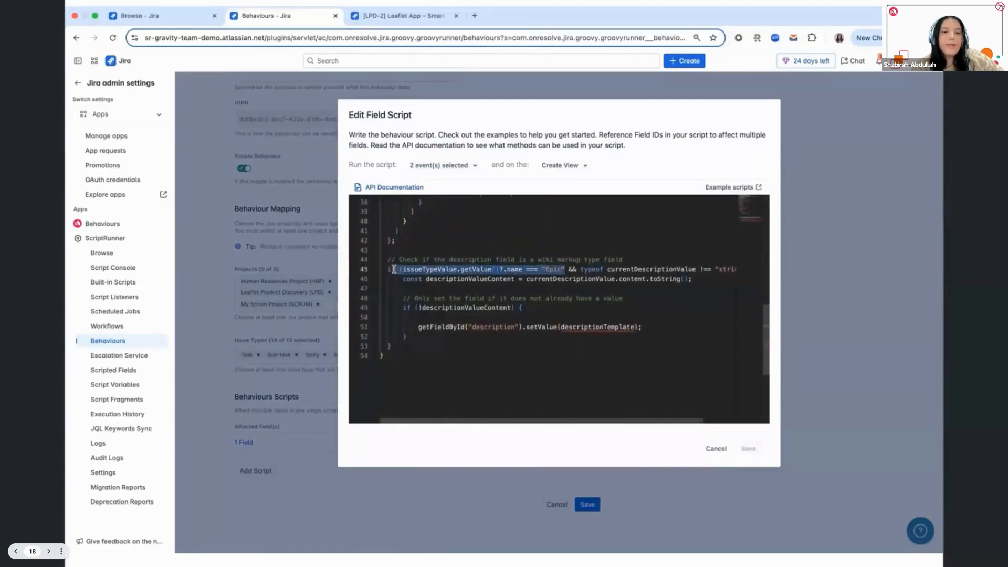
- Examine the script's run events and its check for an existing description value, and close the script without saving
left_click(461, 165)
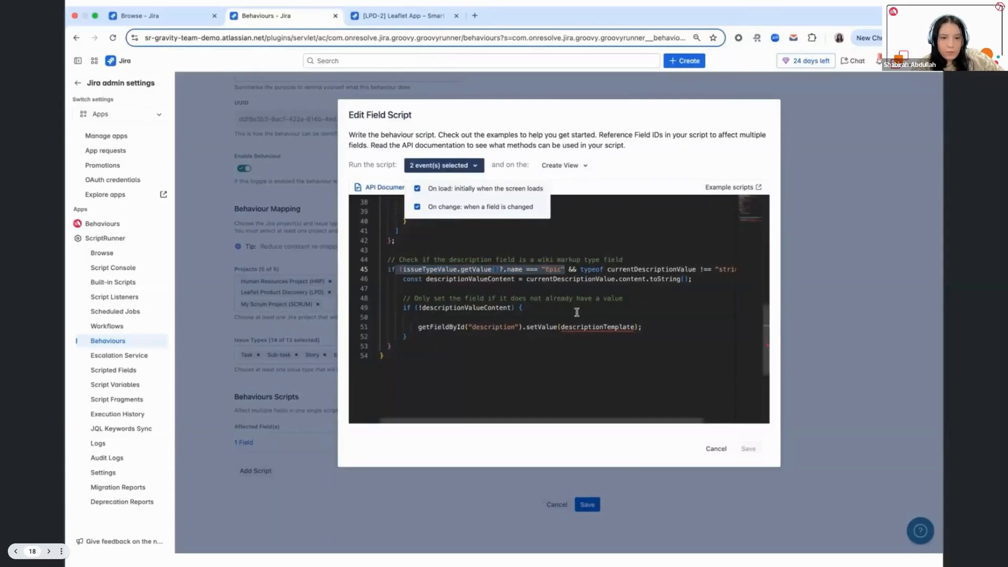
left_click(452, 297)
left_click_drag(401, 299, 533, 311)
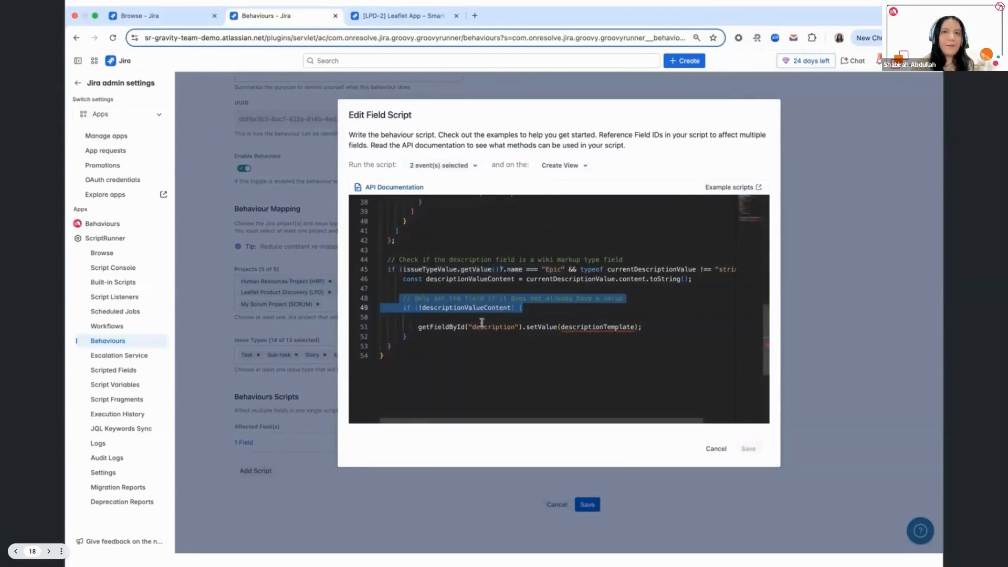
scroll(447, 275, "up", 8)
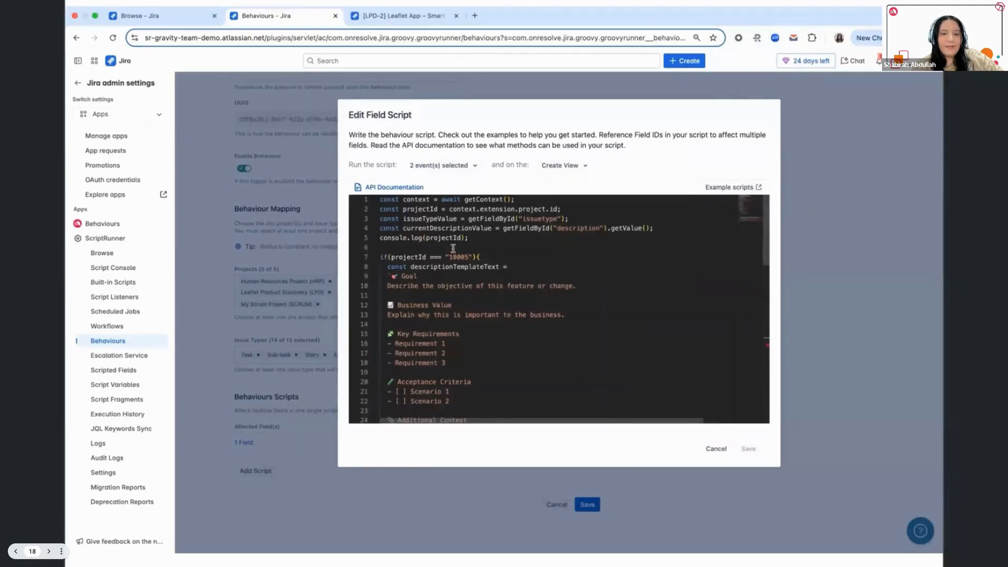
mouse_move(456, 271)
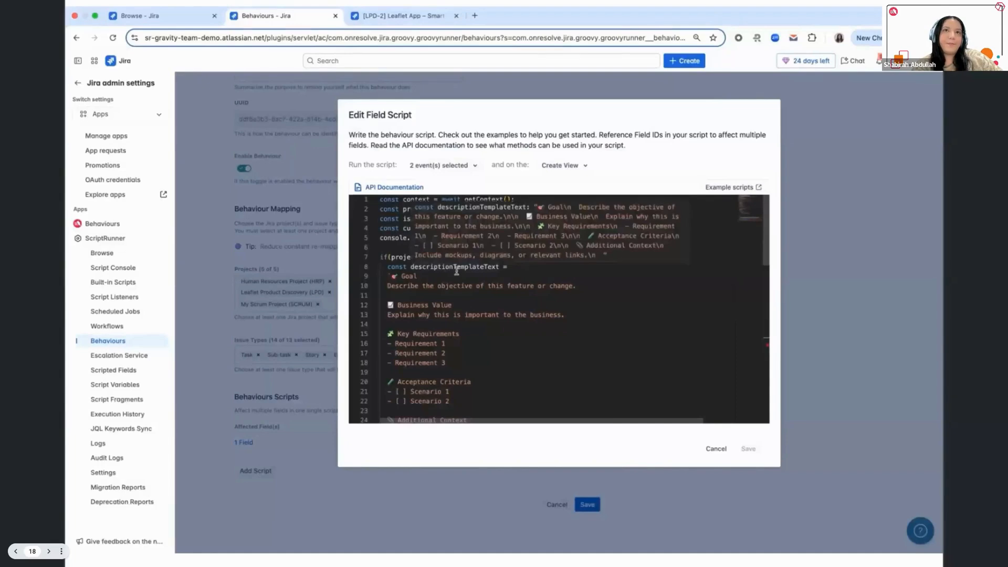
left_click(723, 449)
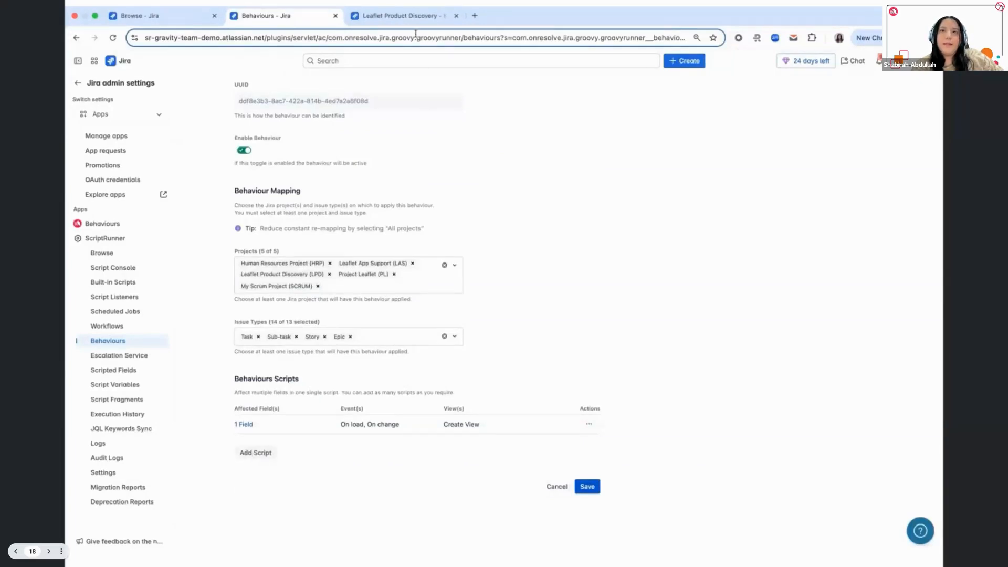
- Open the Smart Reminders Feature Proposal from the Leaflet Product Discovery board and review its Business Justification
left_click(404, 19)
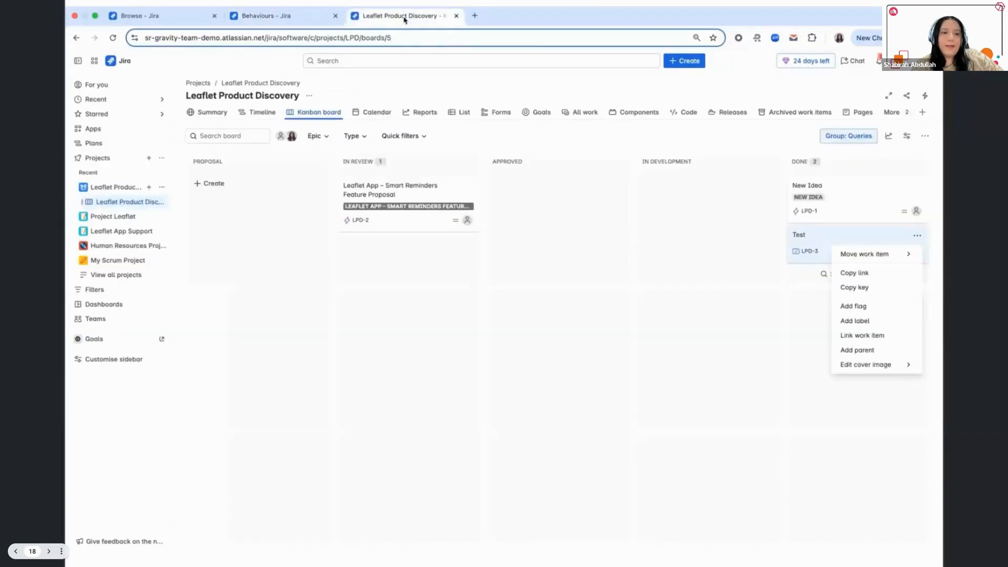
left_click(418, 198)
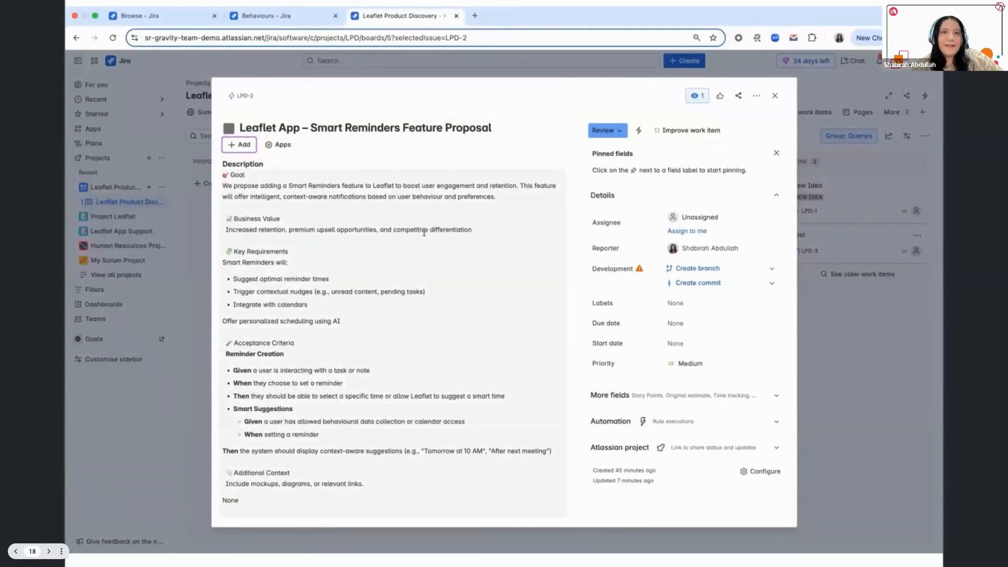
scroll(304, 355, "down", 3)
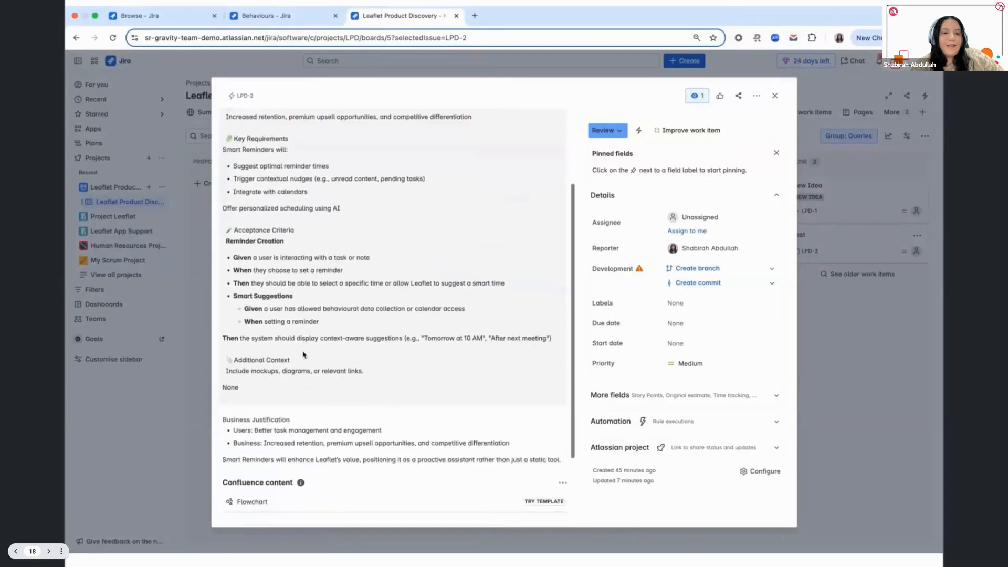
scroll(303, 355, "down", 2)
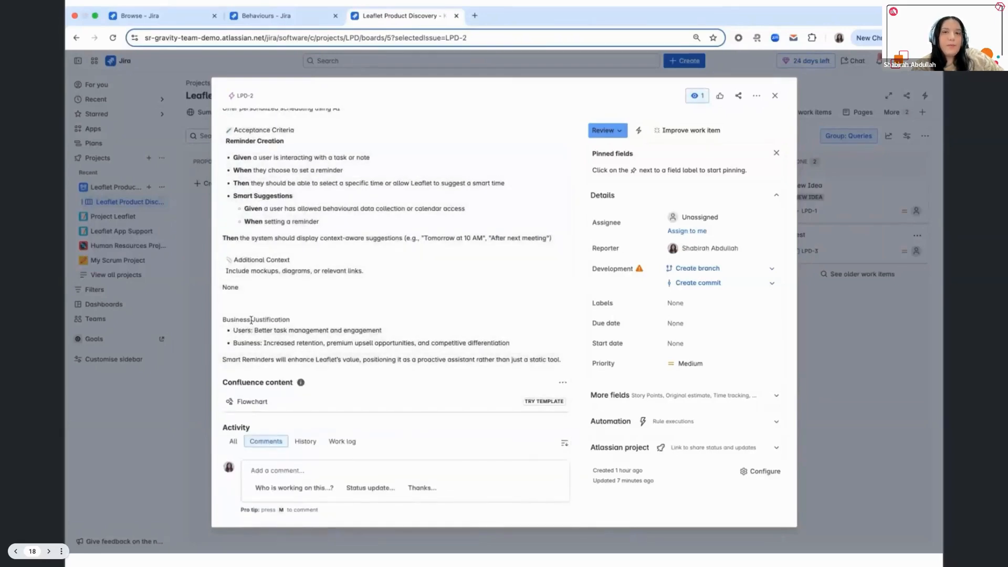
double_click(252, 320)
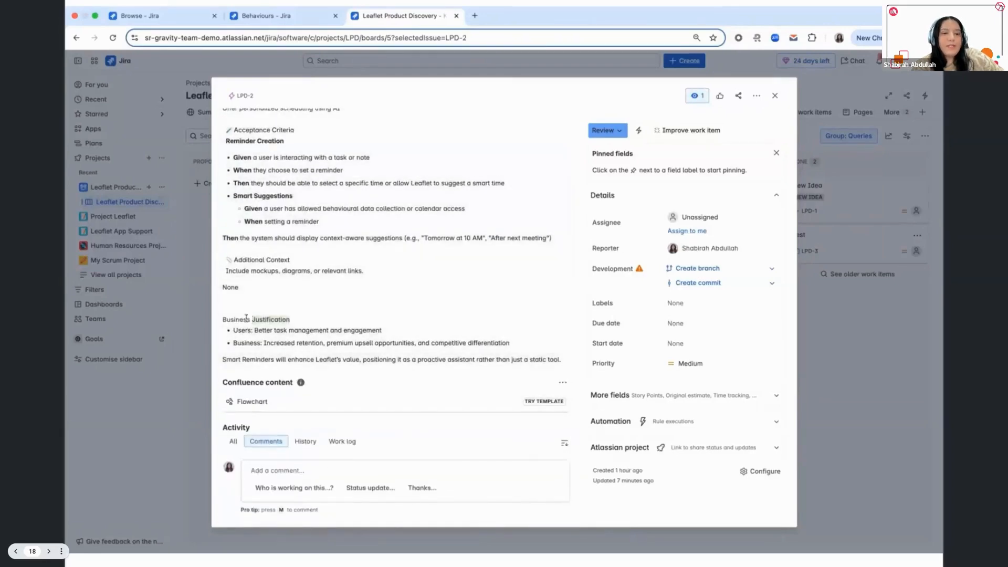
- Open the Business Justification field for editing and select all of its text
left_click(315, 344)
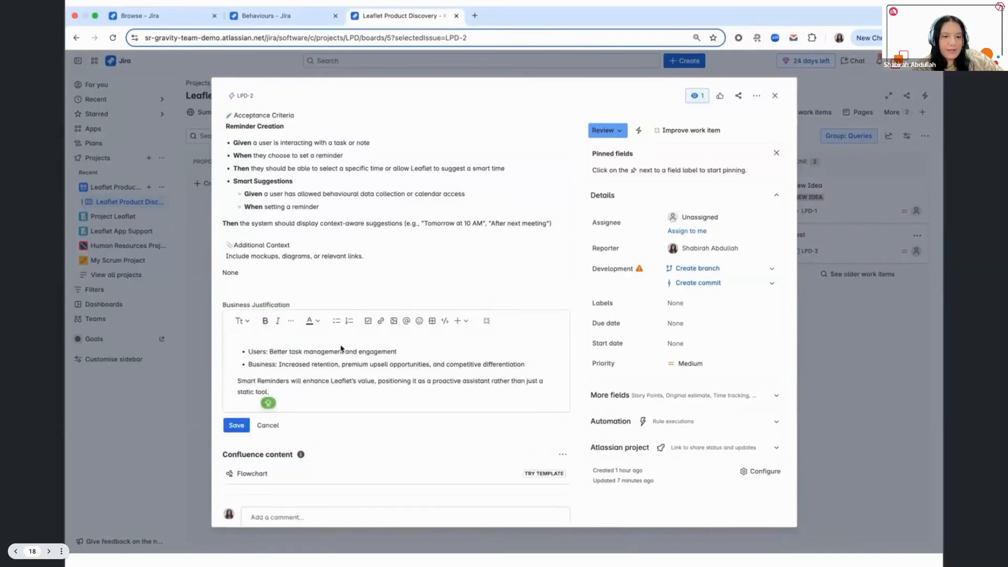
scroll(331, 265, "up", 4)
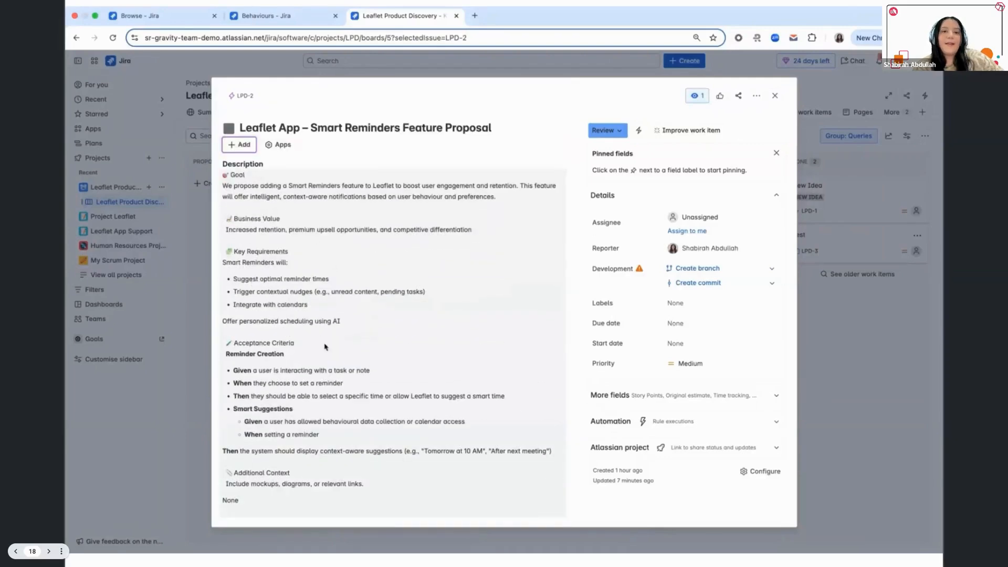
scroll(325, 347, "down", 5)
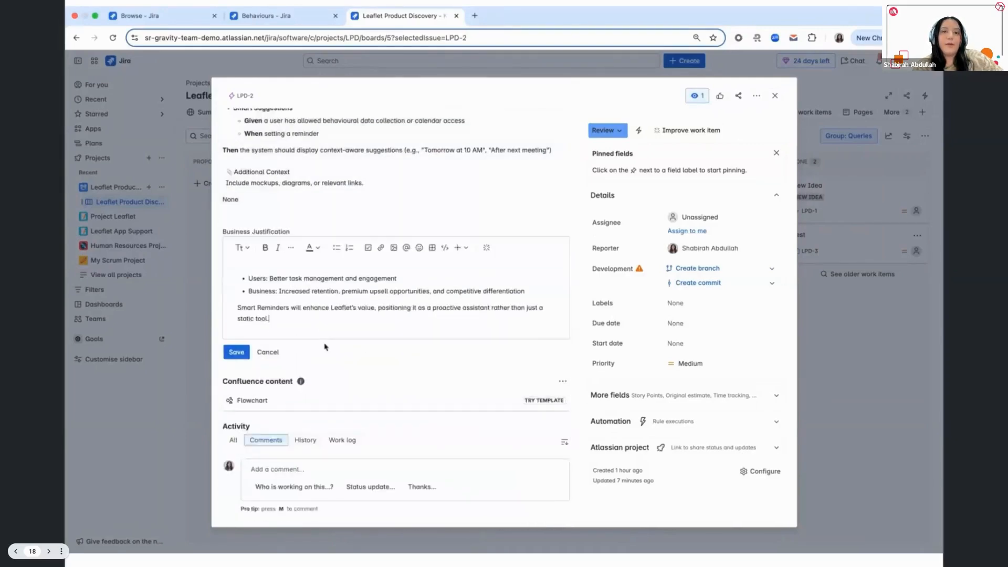
left_click_drag(287, 319, 231, 281)
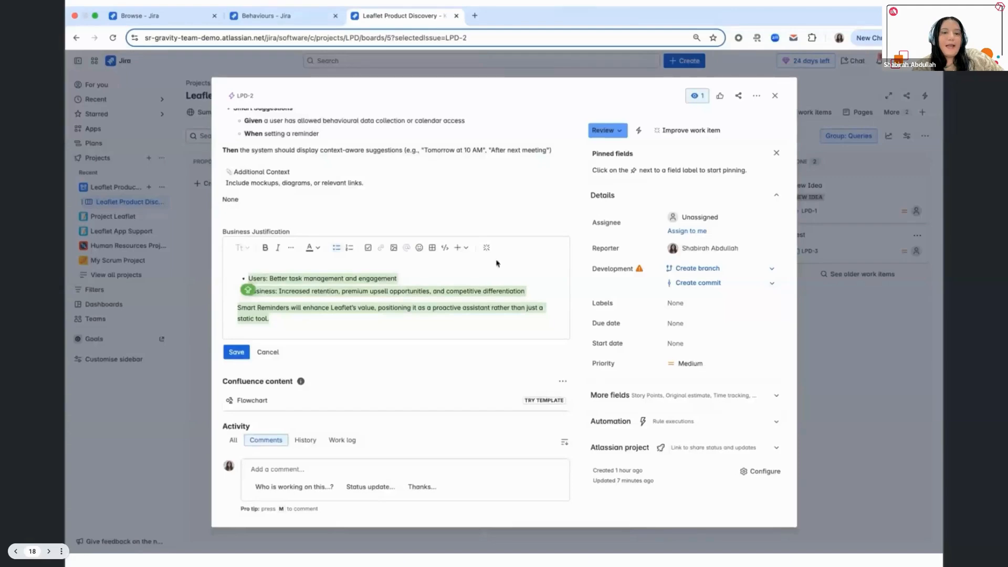
- View the proposal's workflow diagram, and close the work item without saving the Business Justification edit
left_click(616, 131)
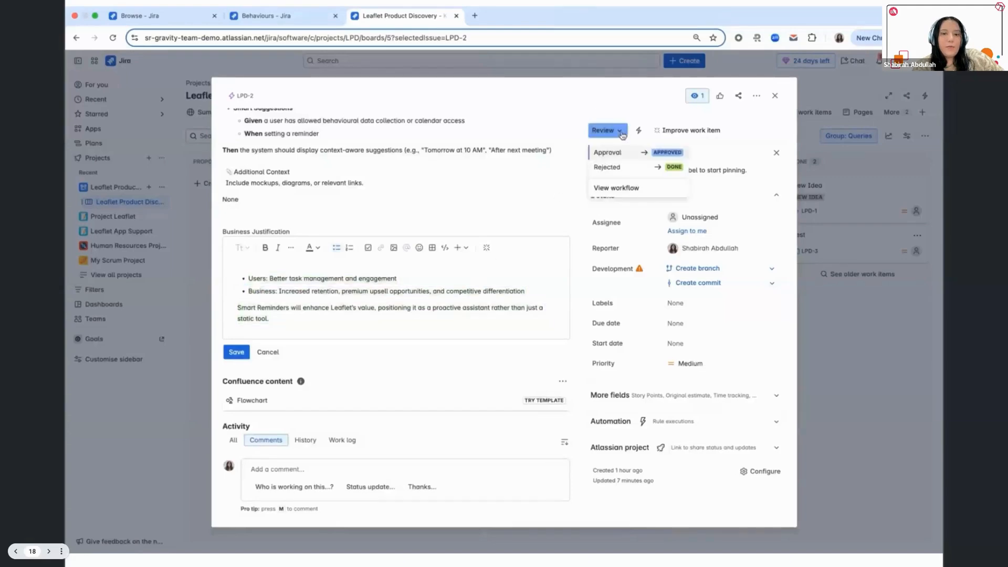
left_click(626, 188)
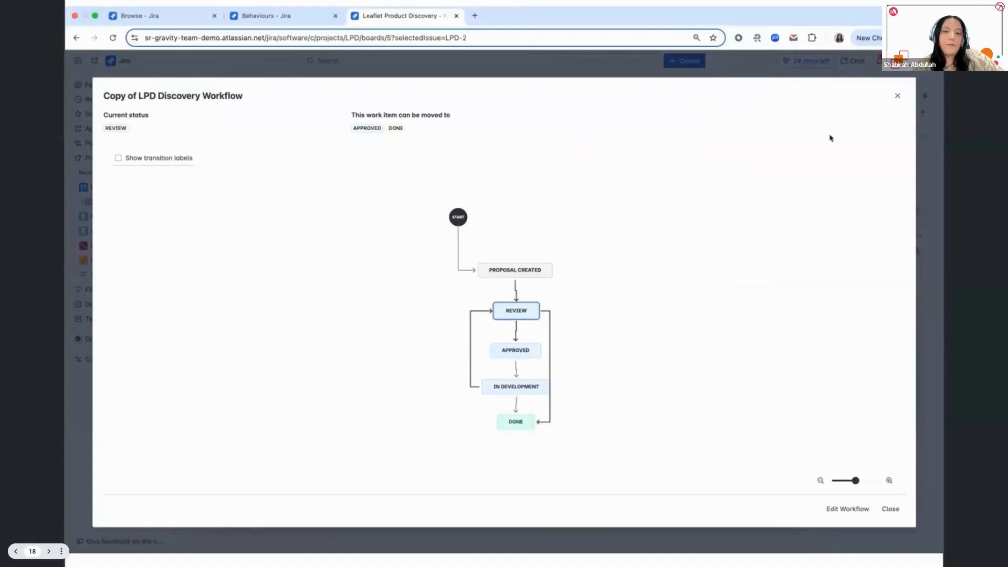
left_click(897, 96)
left_click(266, 352)
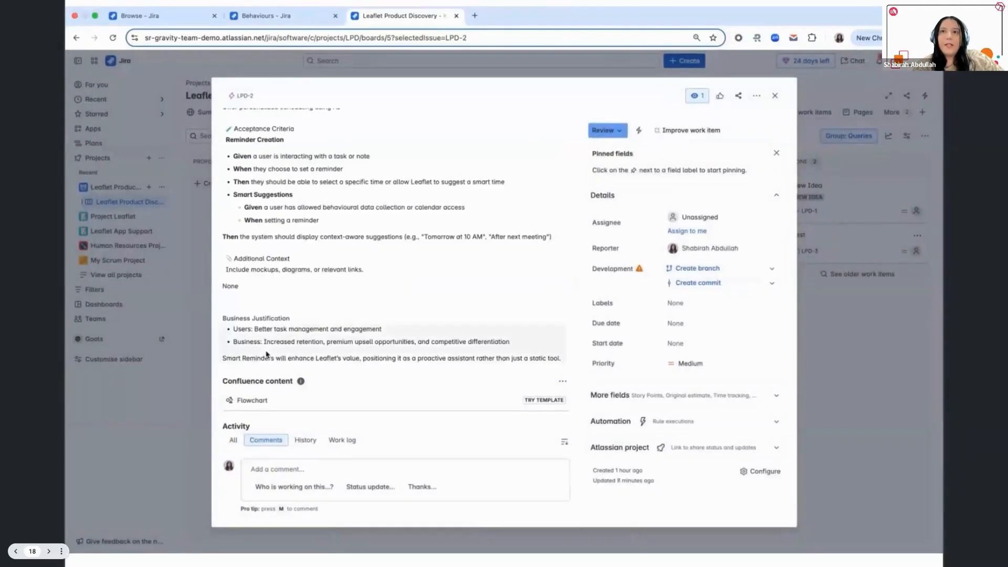
left_click(774, 96)
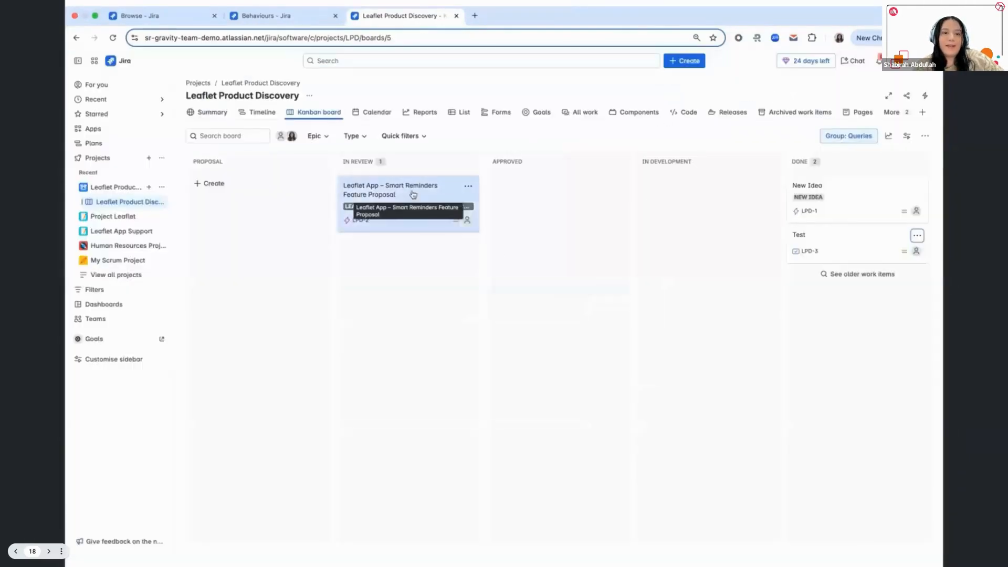
- Move the Smart Reminders Feature Proposal card to Approved, and try to edit its Business Justification
left_click_drag(411, 199, 502, 197)
left_click(555, 196)
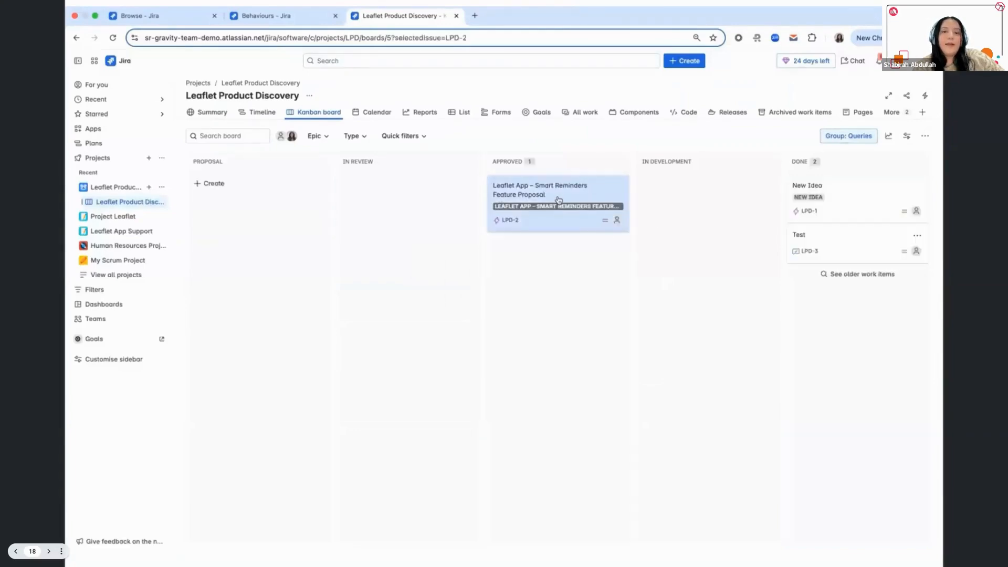
scroll(327, 289, "down", 5)
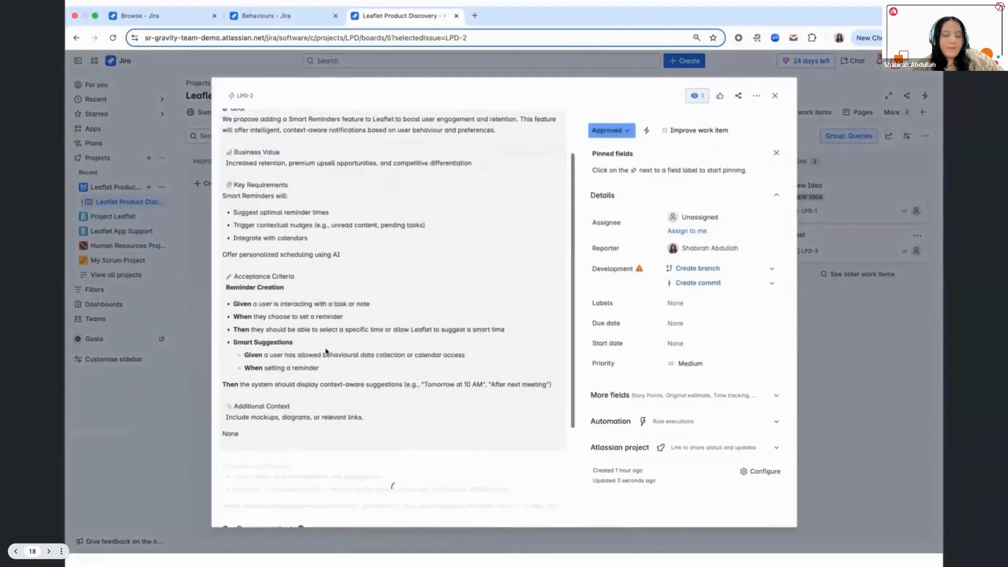
triple_click(312, 342)
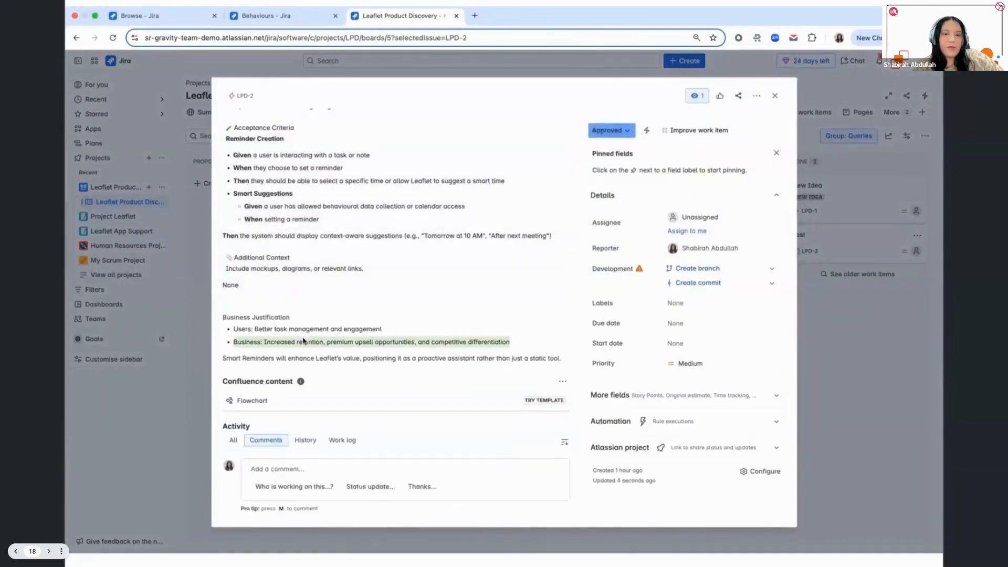
left_click_drag(234, 329, 567, 361)
left_click(344, 342)
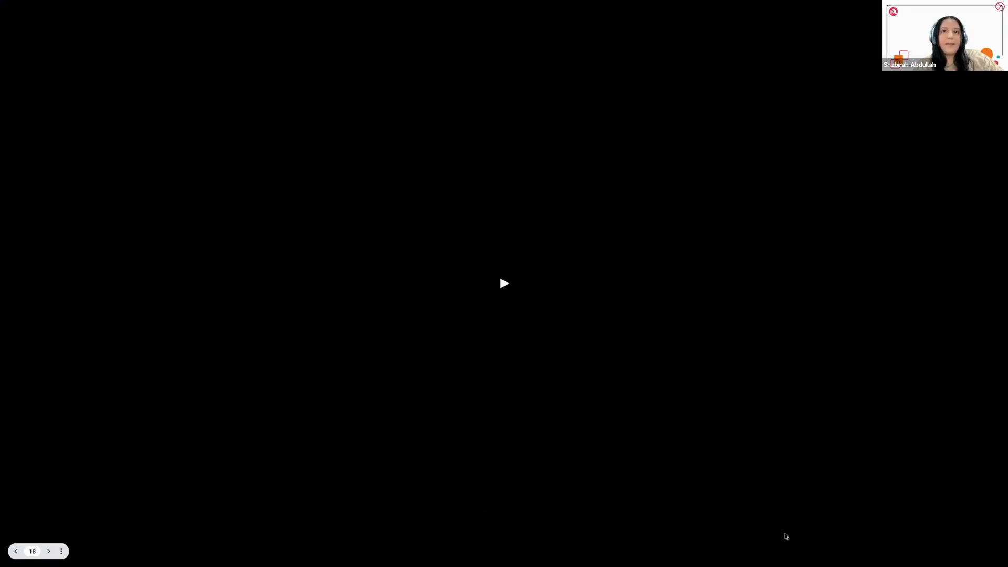
key("Right")
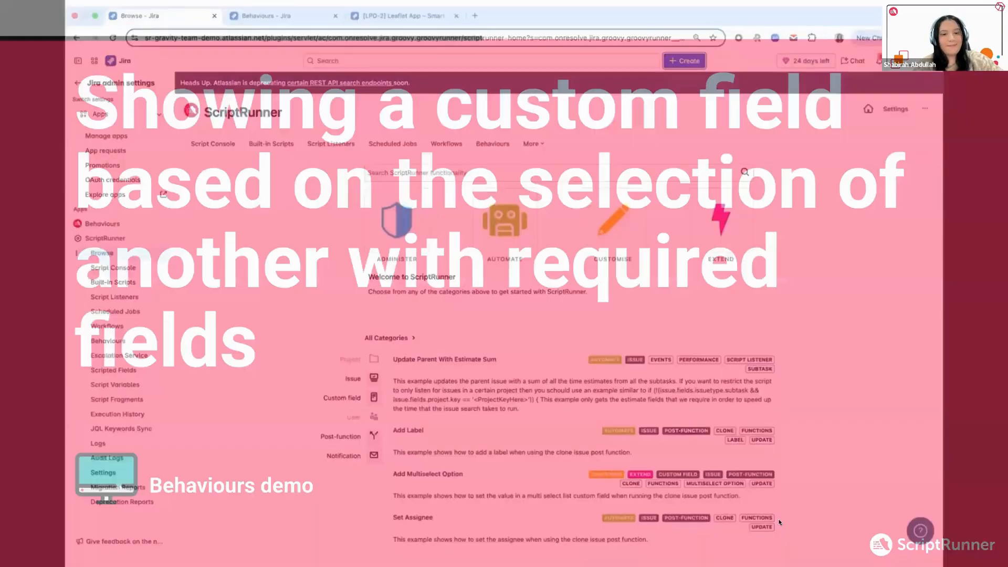
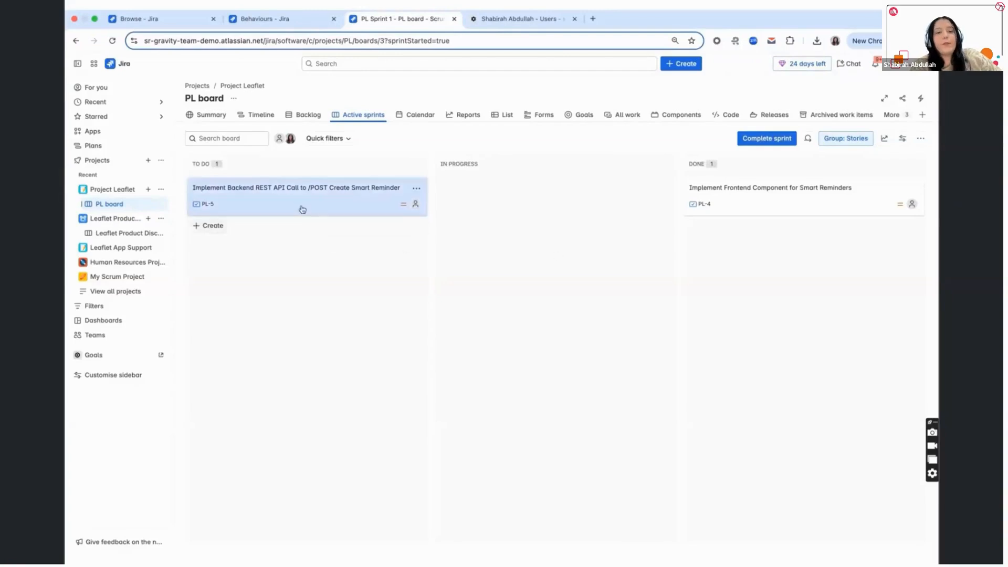
- Move the backend REST API call task PL-5 to Done, supplying release notes about the new Smart Reminders endpoint
left_click_drag(302, 204, 765, 263)
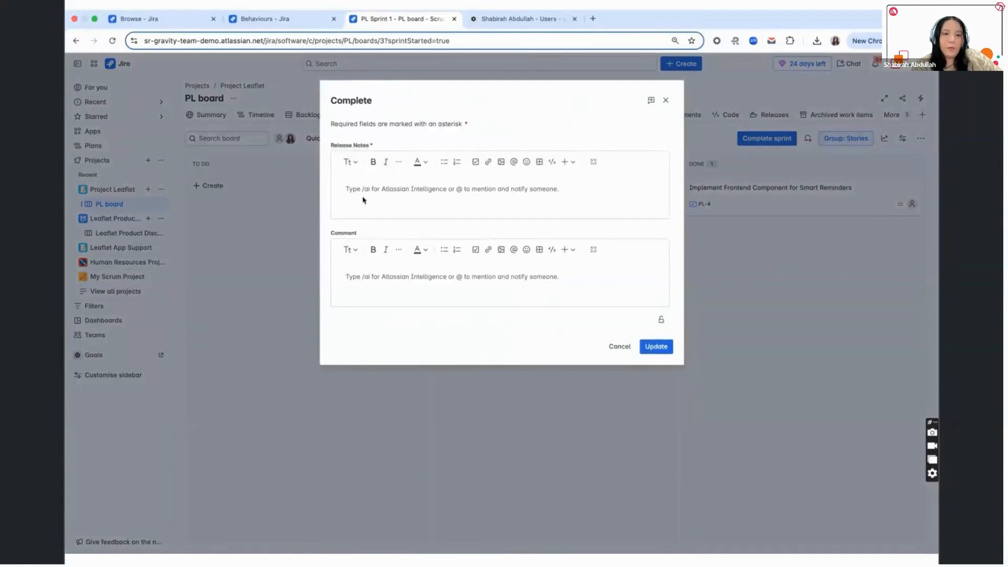
type("Added a new backend REST API to support creation of Smart Reminders. This endpoint accepts reminder details and stores them for scheduled delivery based on user context and preferences.")
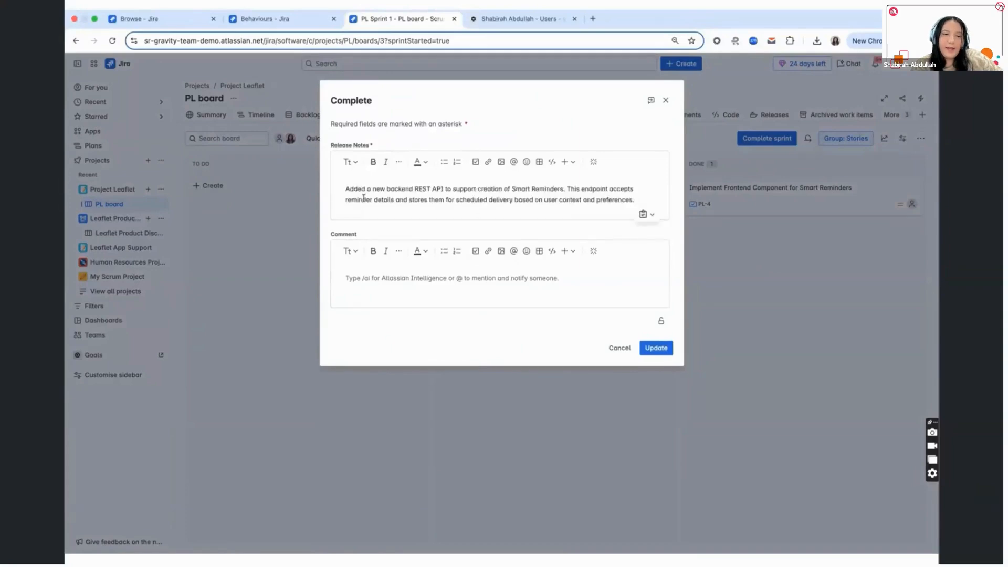
left_click(660, 351)
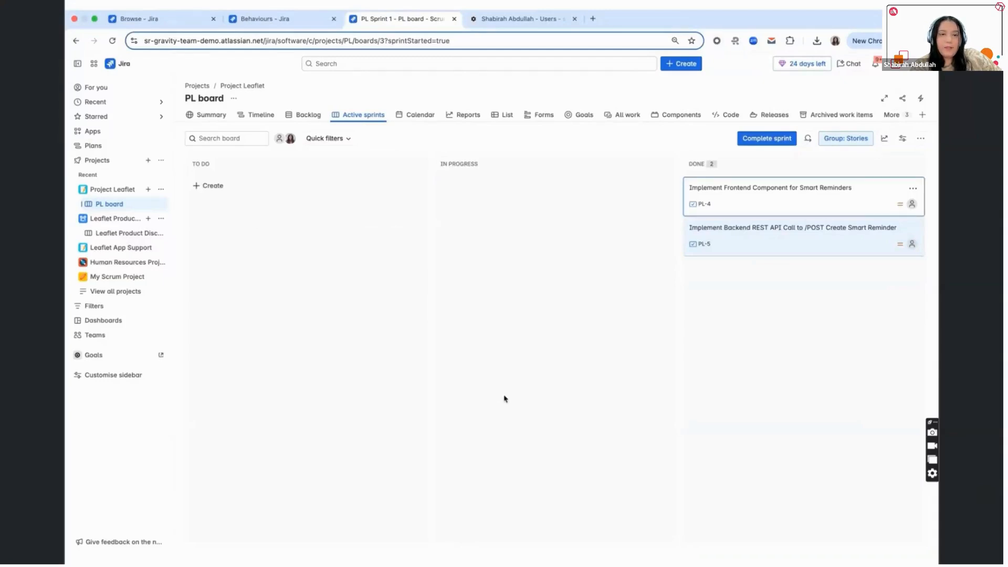
- Open the field script of the behaviour that shows release notes and marks them as required for Team Leads
left_click(295, 20)
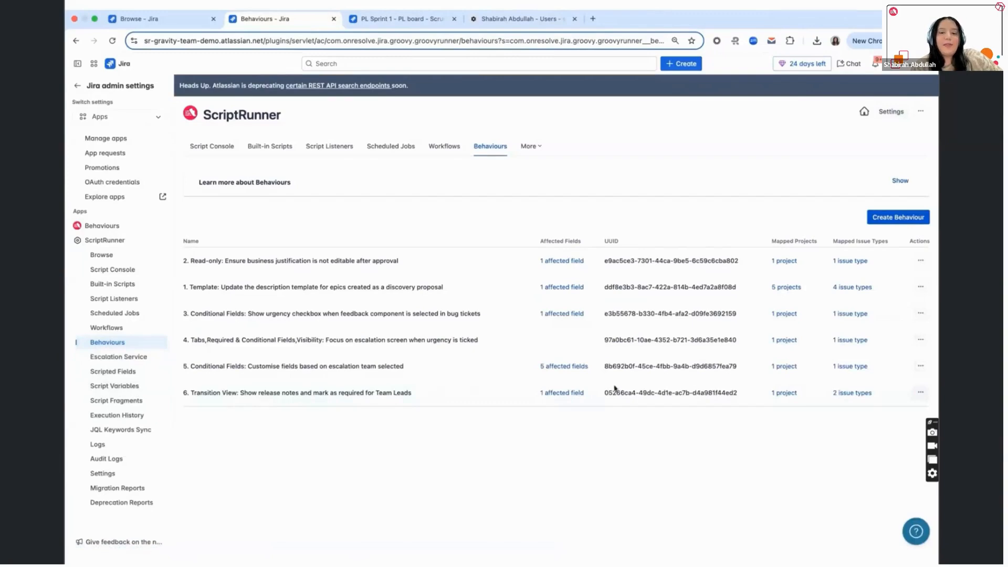
left_click(921, 393)
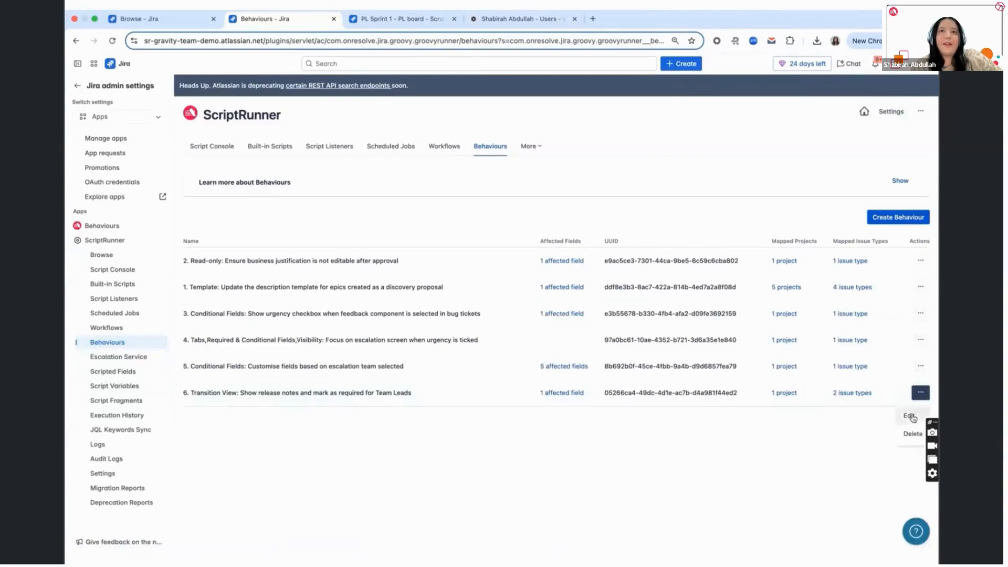
left_click(914, 415)
scroll(520, 399, "down", 3)
scroll(520, 397, "down", 3)
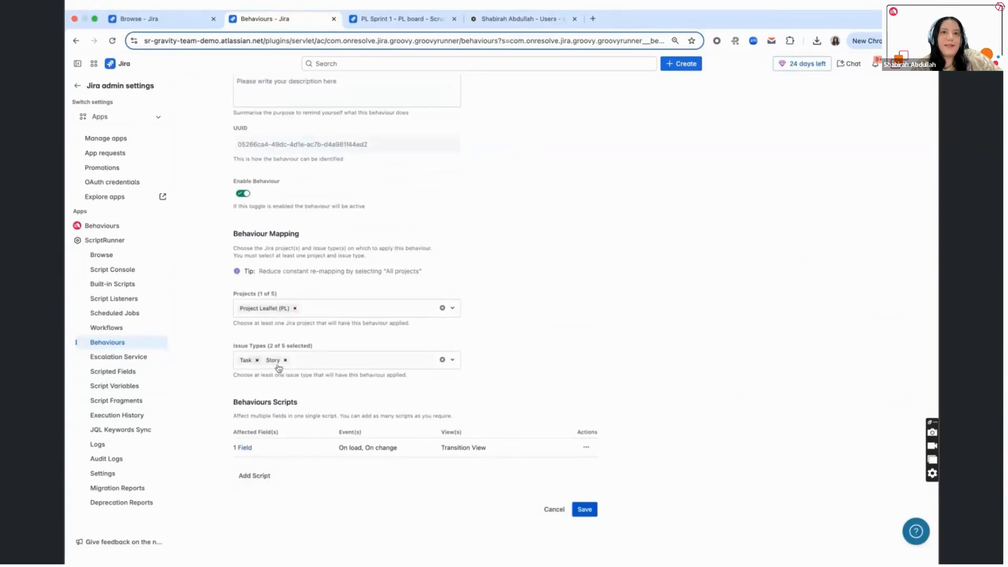
left_click(586, 447)
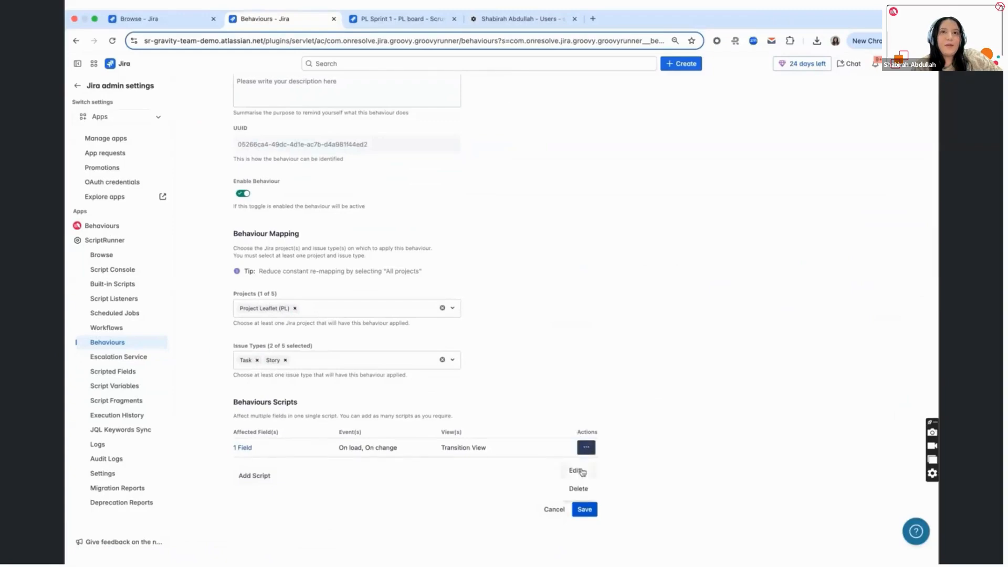
left_click(581, 473)
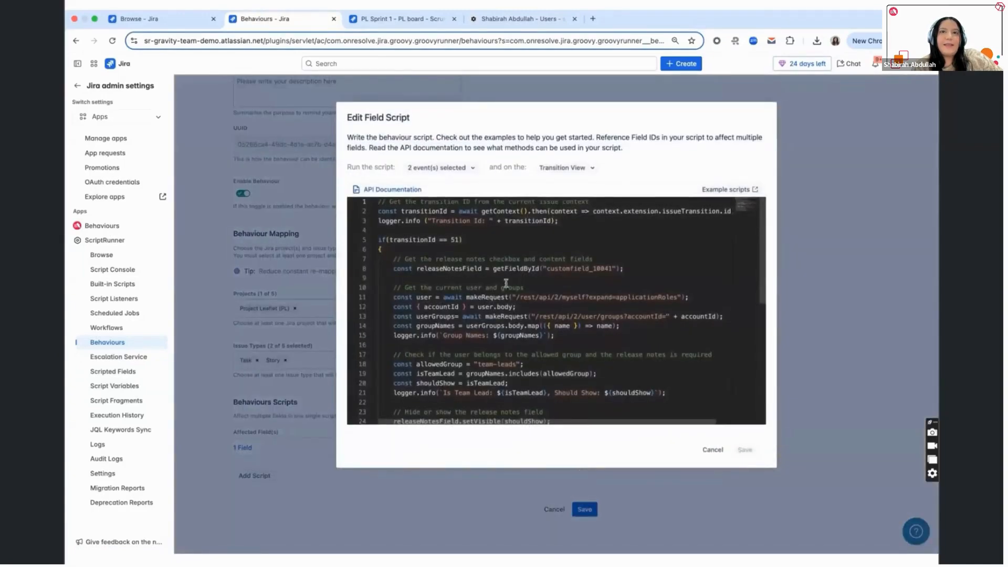
- Examine the script's transition ID condition, the release notes field lookup, and the code that fetches the current user's groups
double_click(416, 240)
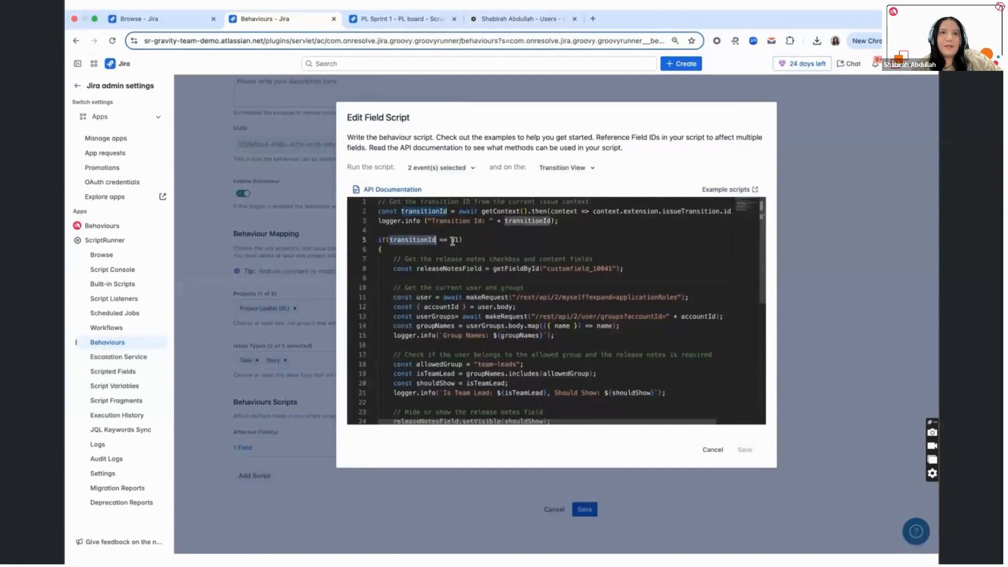
left_click(391, 250)
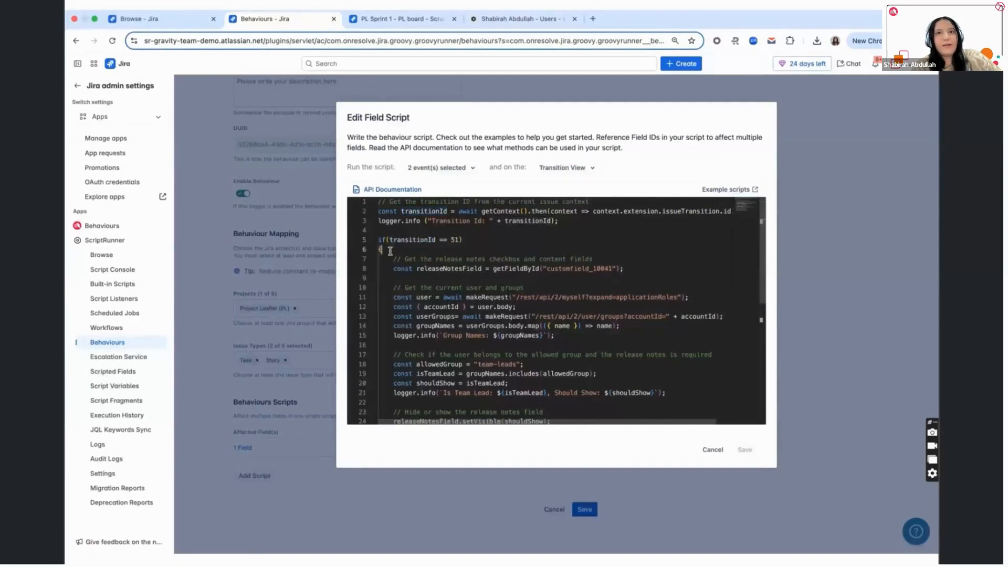
double_click(455, 269)
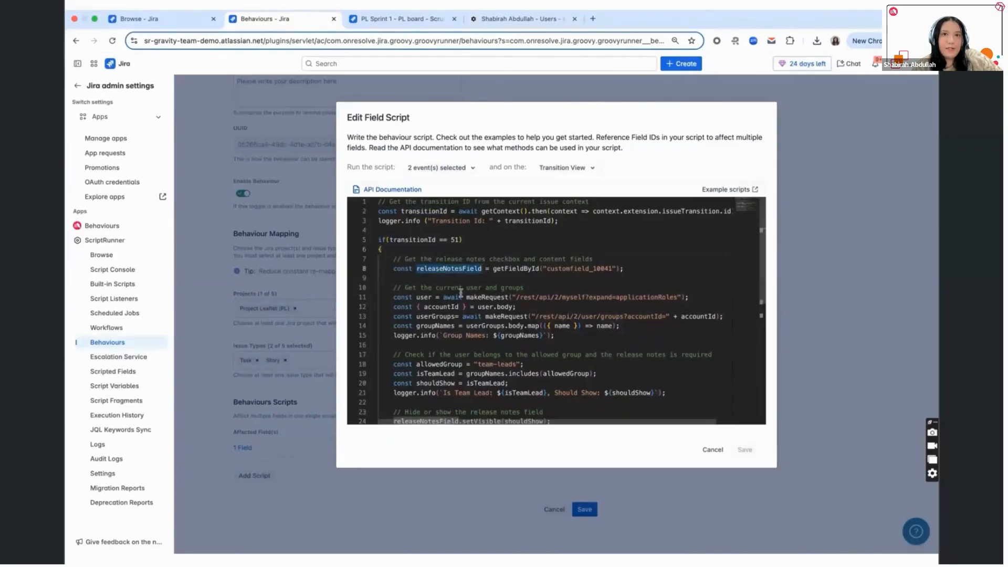
scroll(461, 292, "down", 2)
left_click_drag(395, 241, 621, 290)
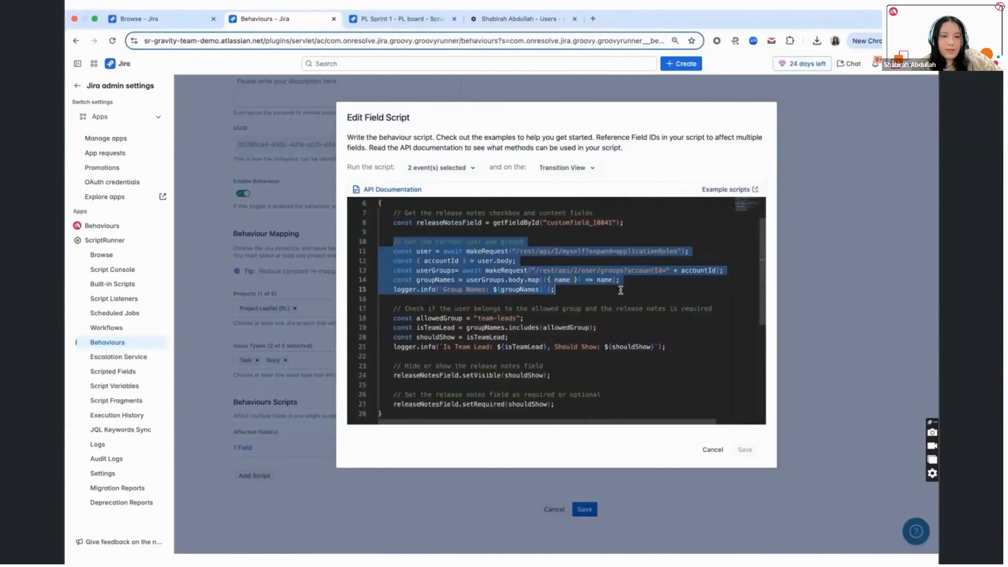
left_click(582, 290)
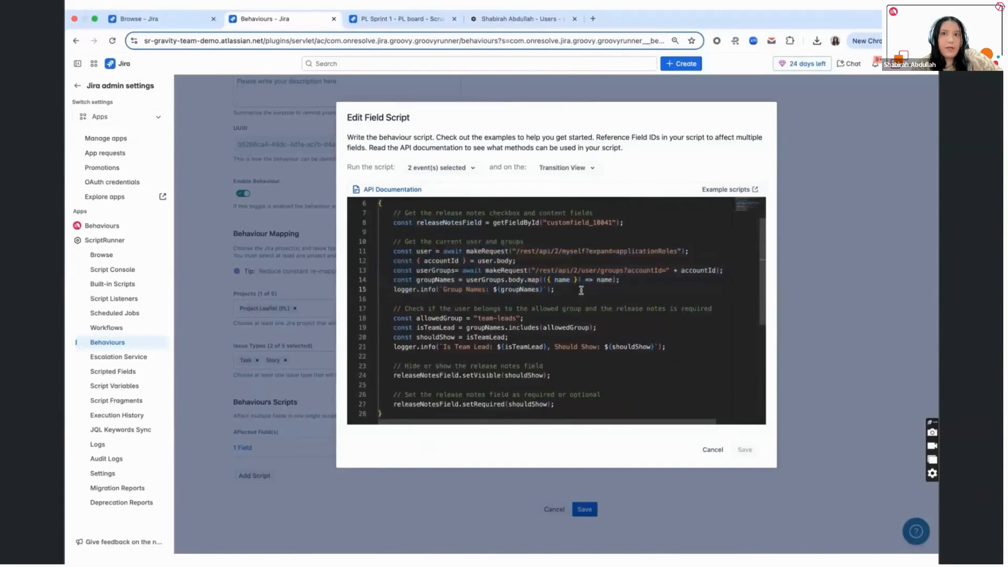
- Examine the script's allowed group check and the calls that set the release notes field's visibility and required state
double_click(448, 318)
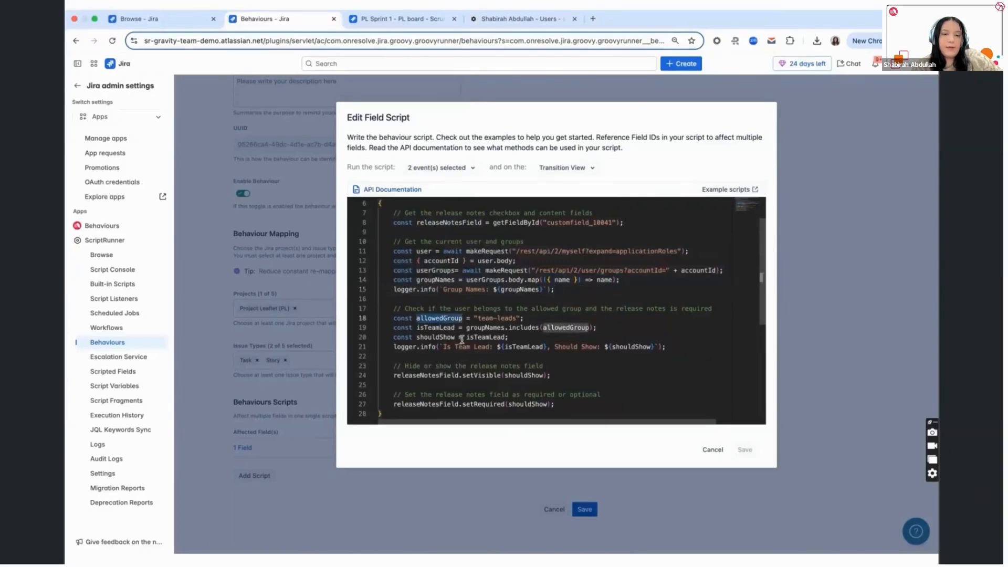
left_click_drag(477, 318, 516, 320)
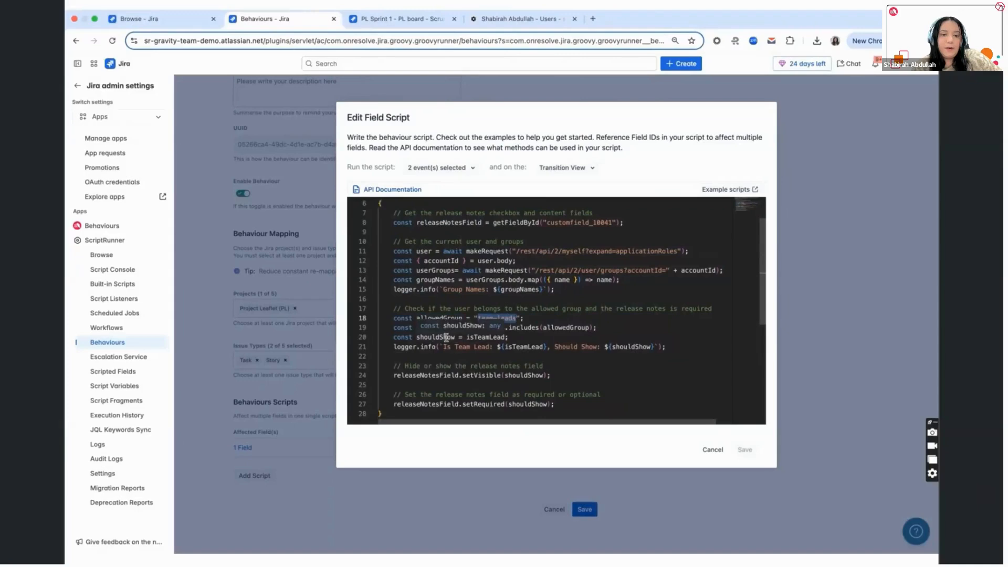
scroll(446, 337, "down", 3)
left_click(488, 332)
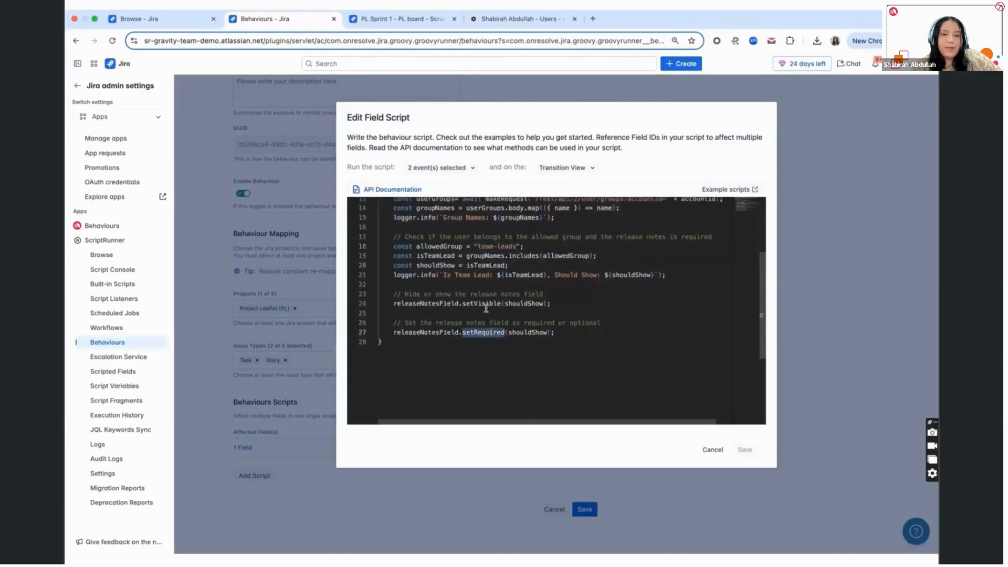
double_click(486, 304)
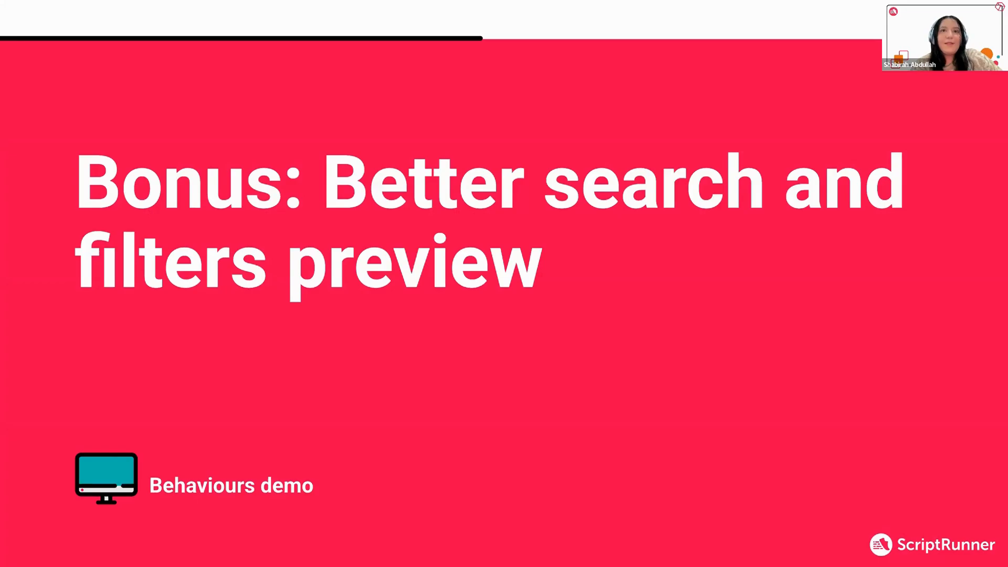
key("Right")
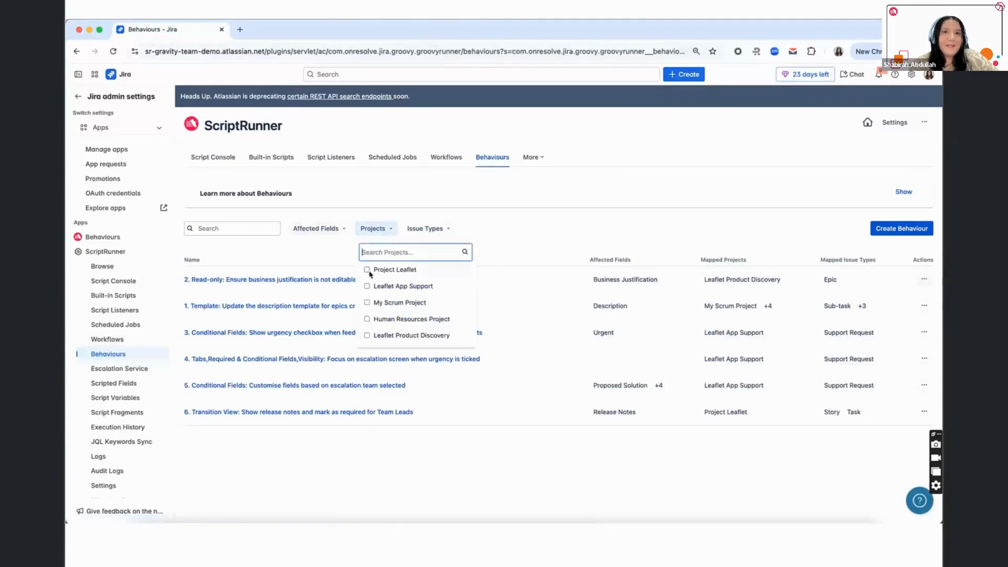
- Filter behaviours by projects Project Leaflet and Leaflet App Support and issue types Task and Support Request, and clear the filters
left_click(368, 270)
left_click(368, 287)
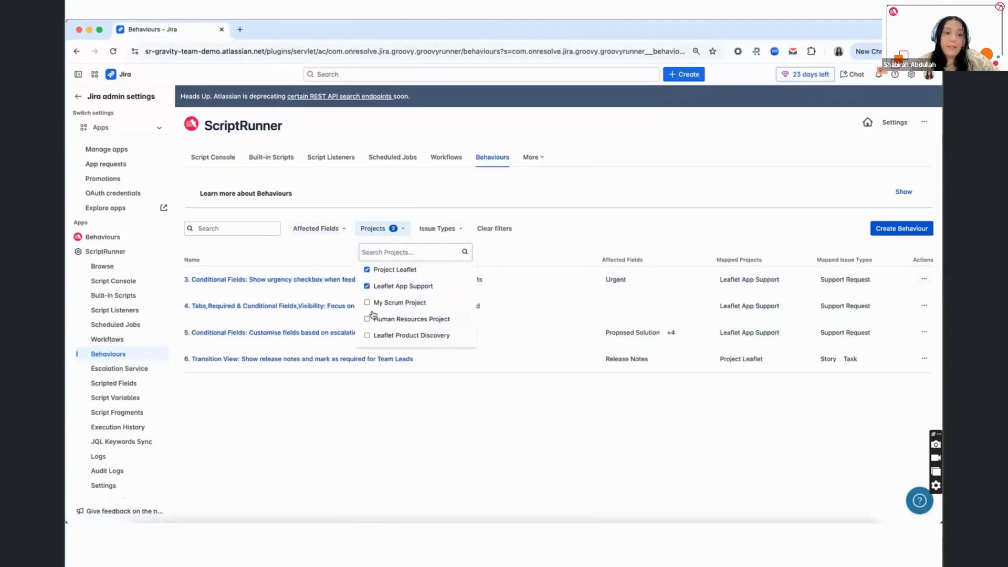
left_click(440, 230)
left_click(427, 287)
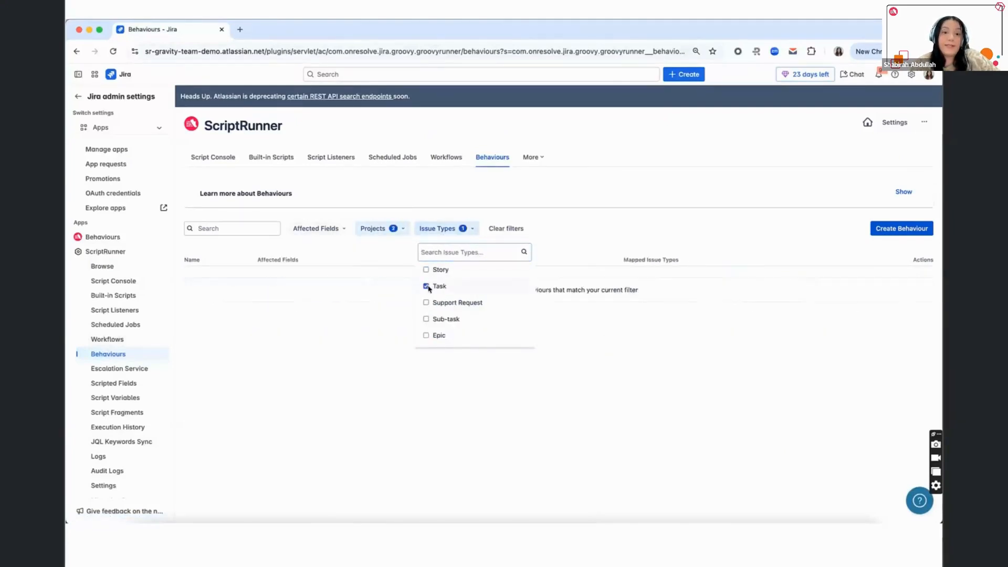
left_click(426, 303)
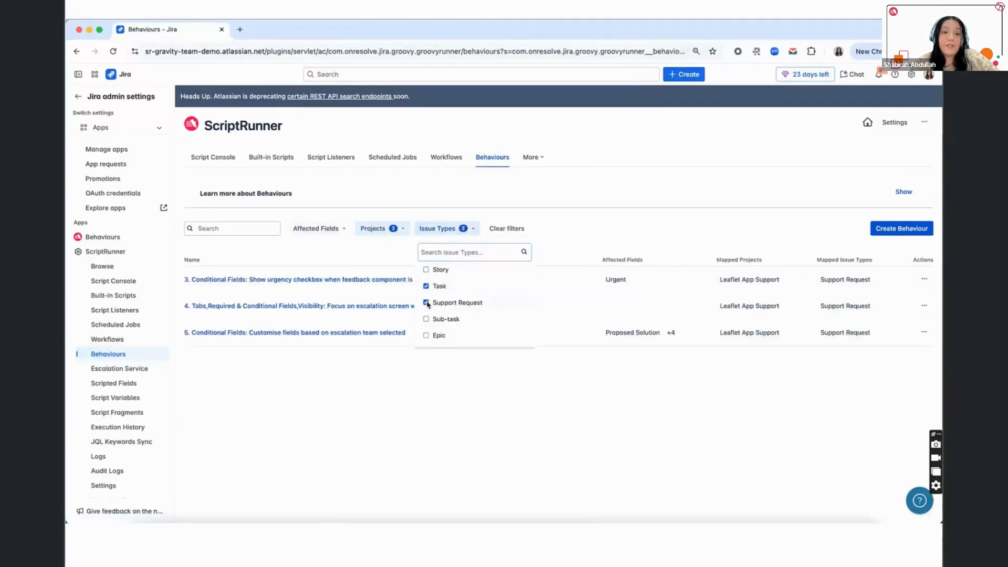
left_click(505, 228)
- Search the behaviours list for "read", and clear the search text
left_click(253, 226)
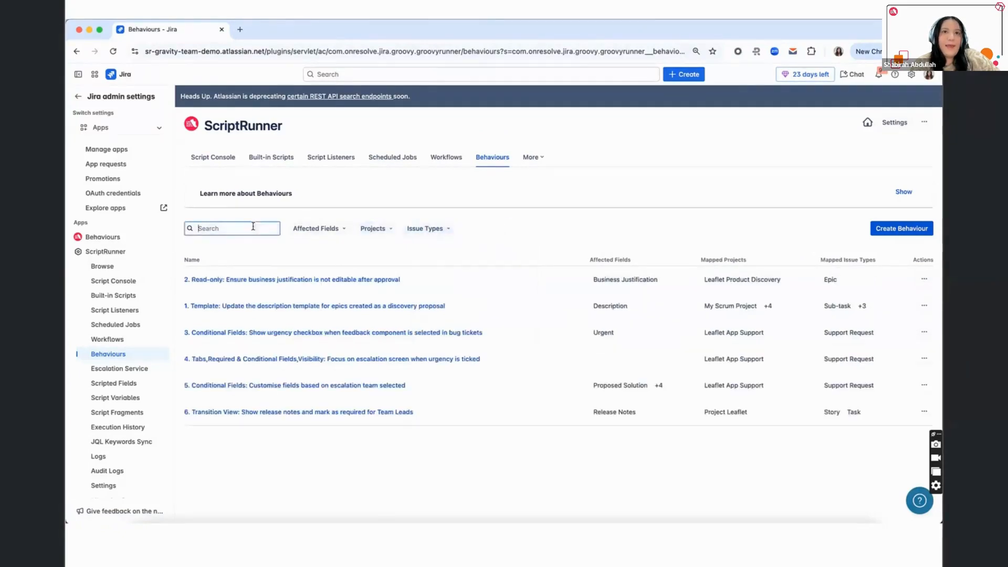
type("read")
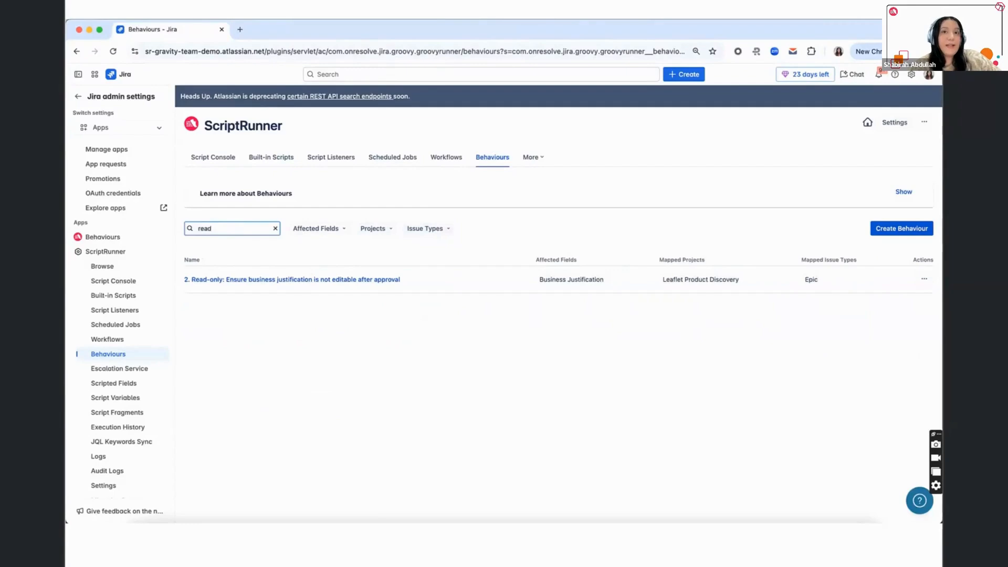
key("BackSpace")
key("BackSpace")
key("BackSpace")
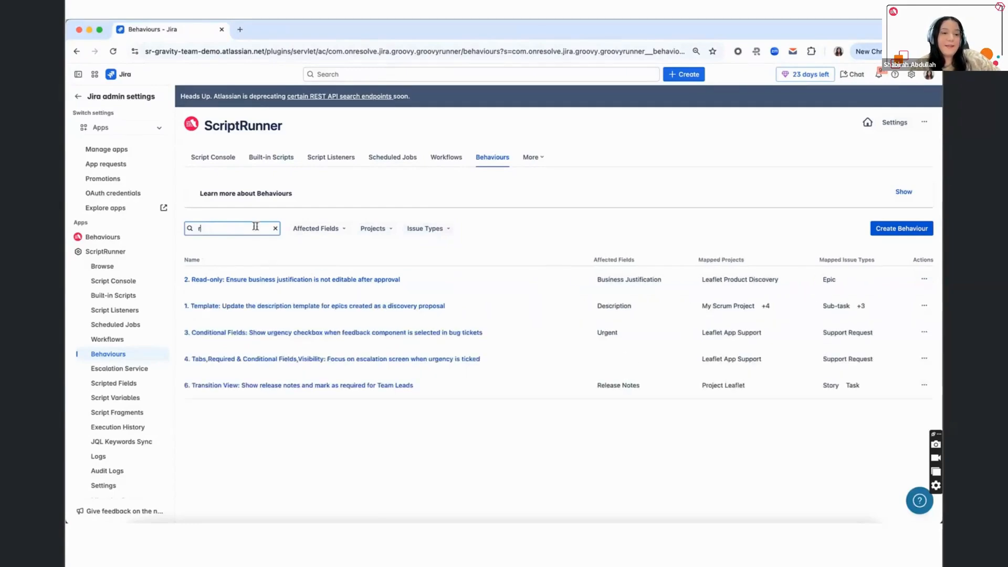
key("BackSpace")
- Sort the behaviours list by name in both directions, and return it to its default order
left_click(209, 261)
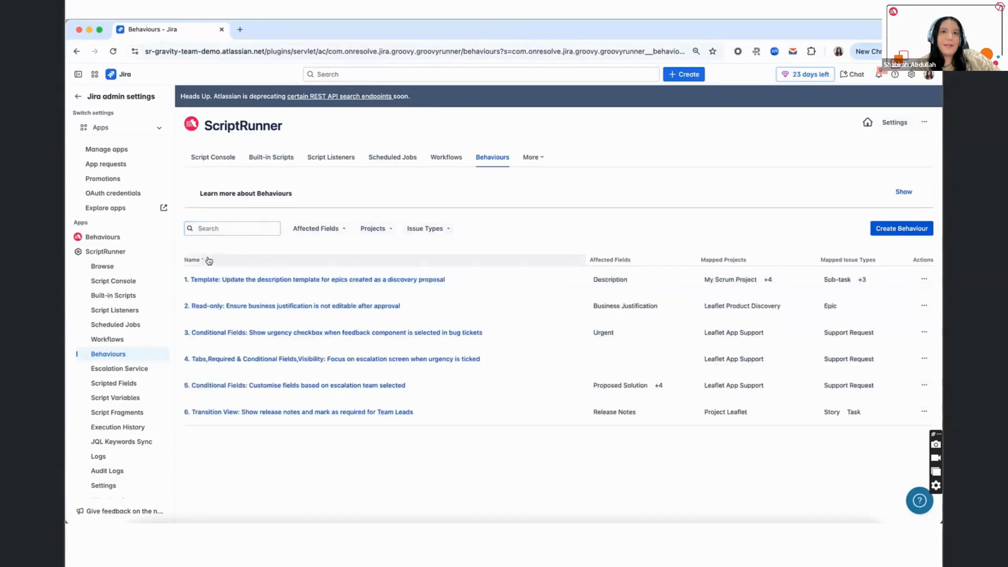
left_click(209, 261)
left_click(209, 261)
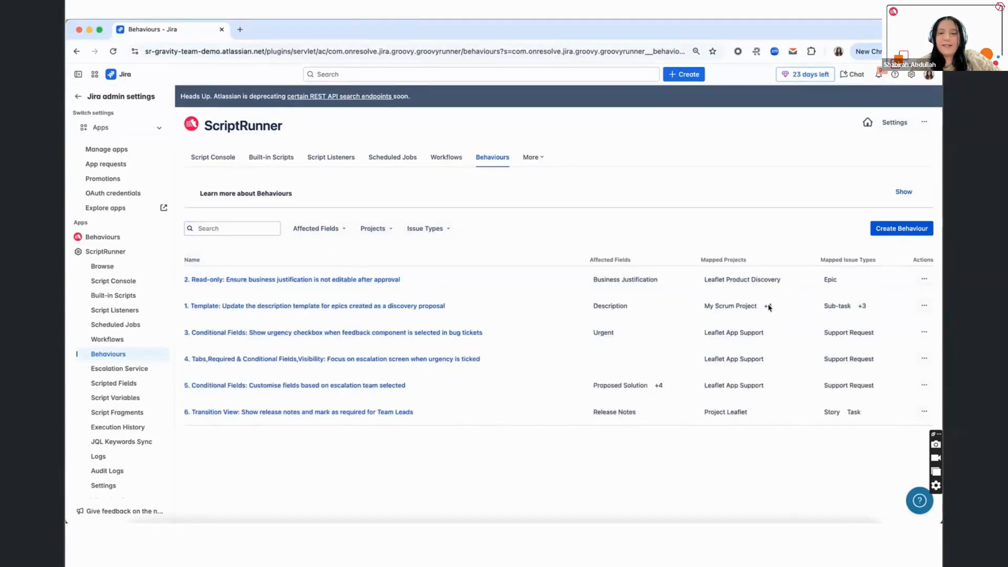
- View all mapped projects of the epic description template behaviour, and review its configuration without saving
mouse_move(770, 307)
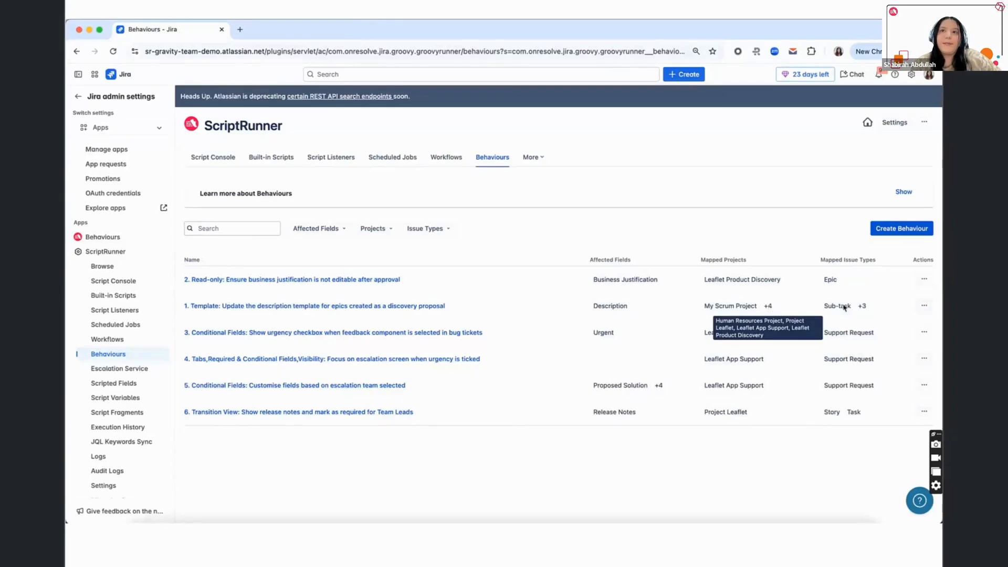
left_click(925, 306)
left_click(900, 327)
scroll(419, 391, "down", 6)
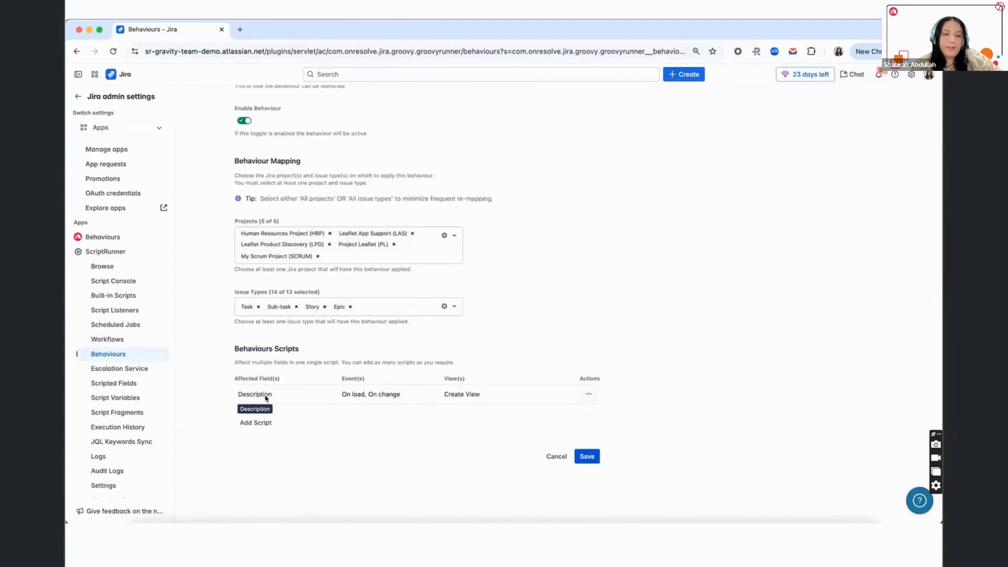
left_click(559, 456)
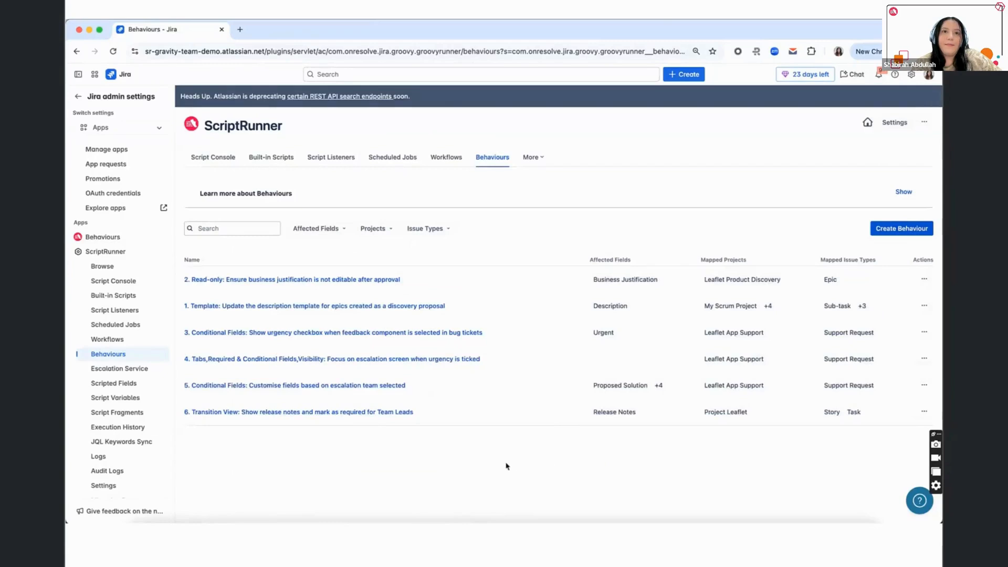
- Copy the UUID of the read-only business justification behaviour, and disable the epic description template behaviour
left_click(929, 284)
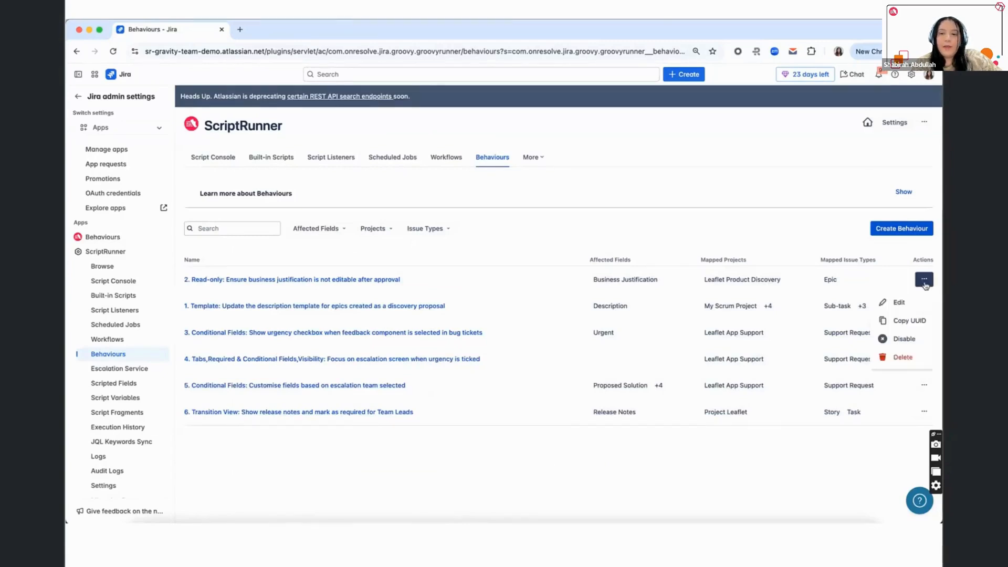
left_click(910, 321)
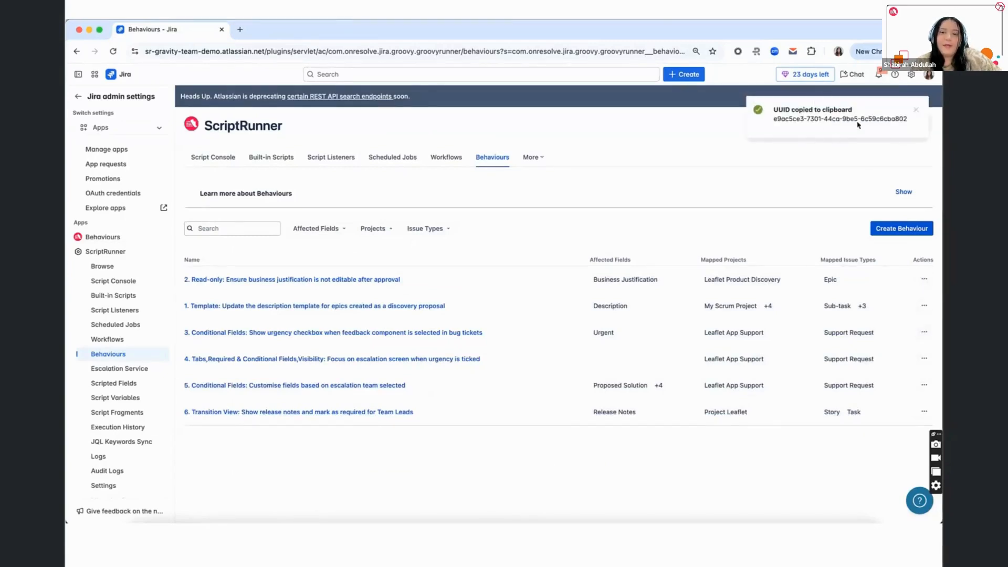
left_click(929, 312)
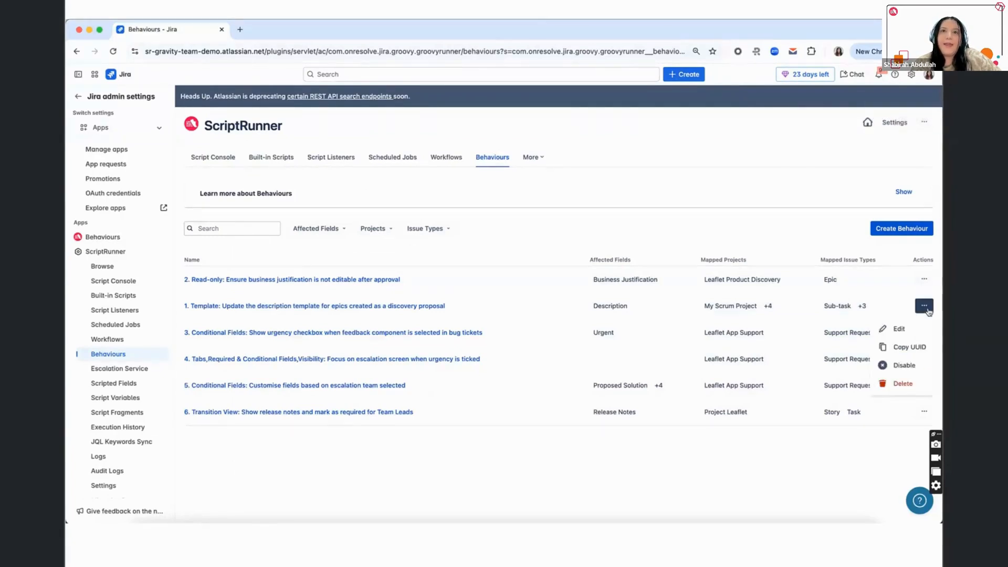
left_click(912, 367)
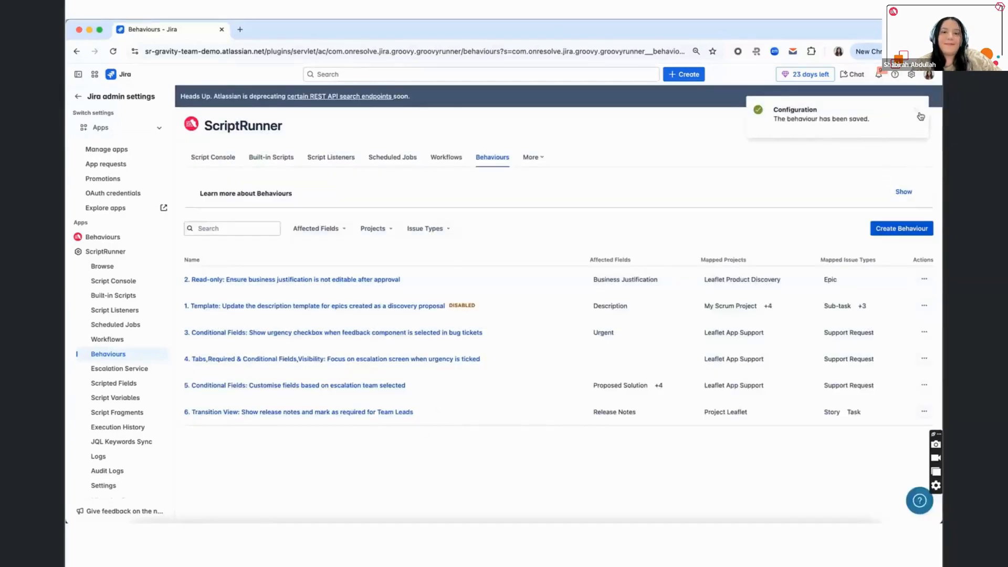
- Start creating a new behaviour and map it to all issue types
left_click(901, 228)
scroll(387, 366, "down", 5)
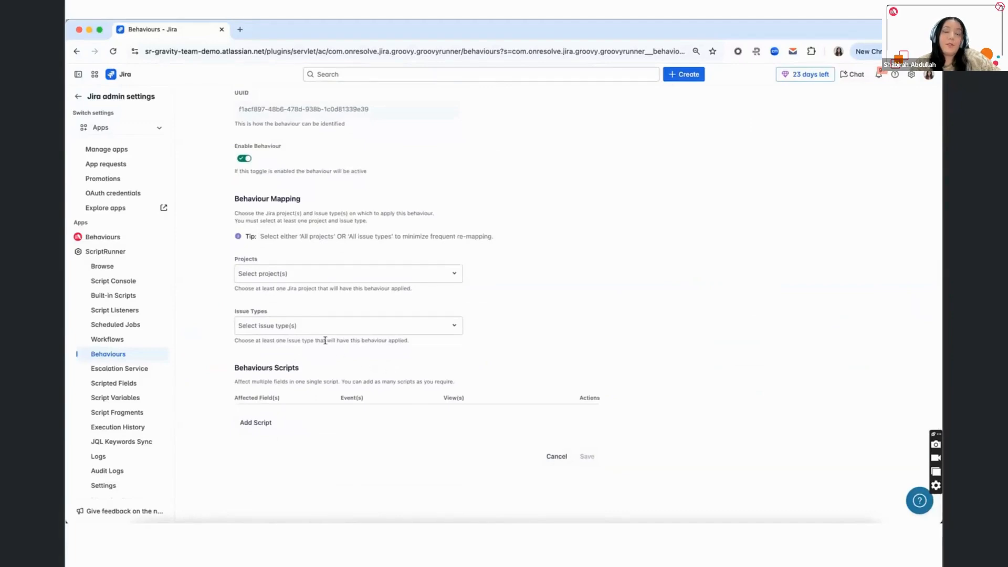
left_click(317, 326)
left_click(314, 351)
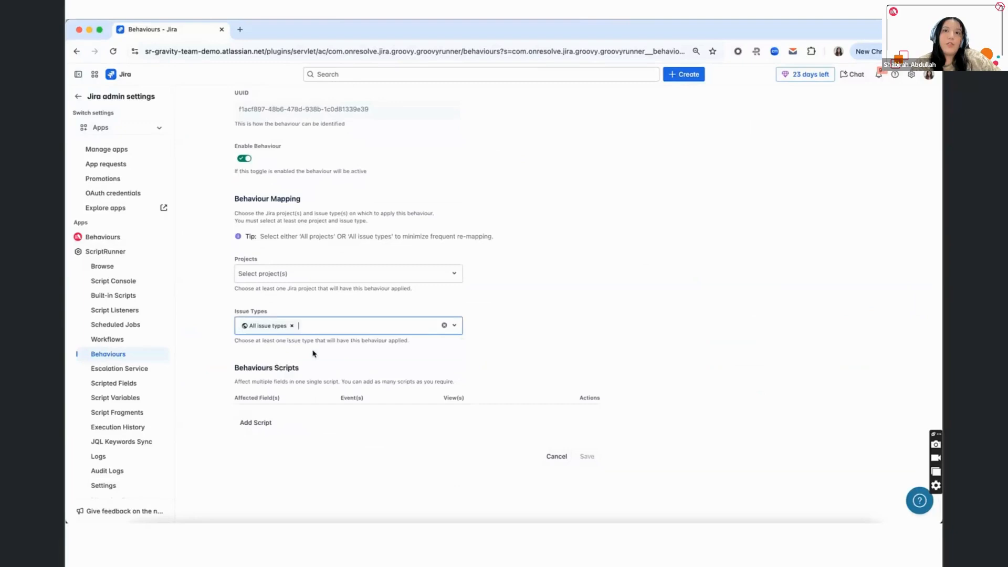
- Add every listed project individually to the new behaviour's mapping using the Select all option
left_click(301, 279)
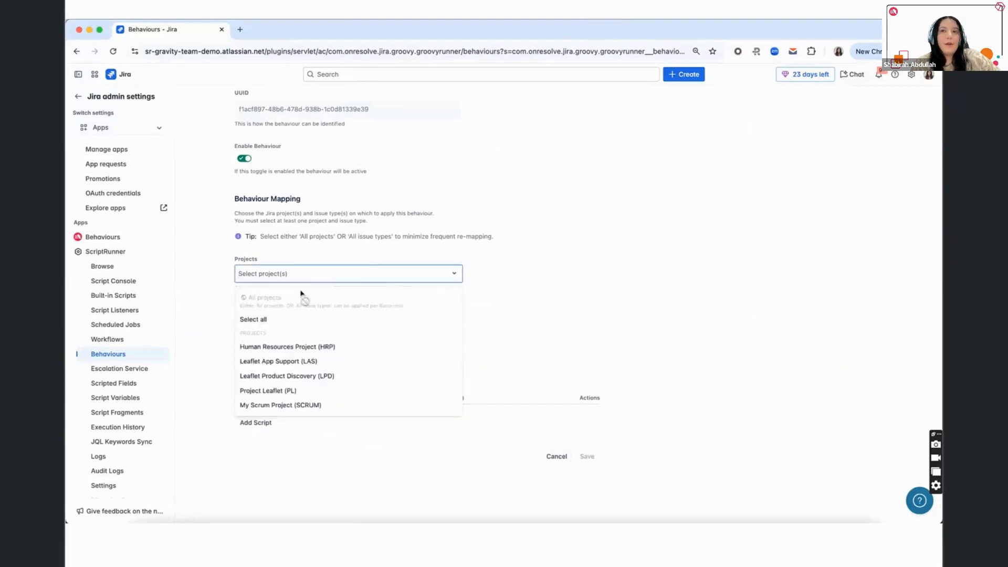
left_click(303, 317)
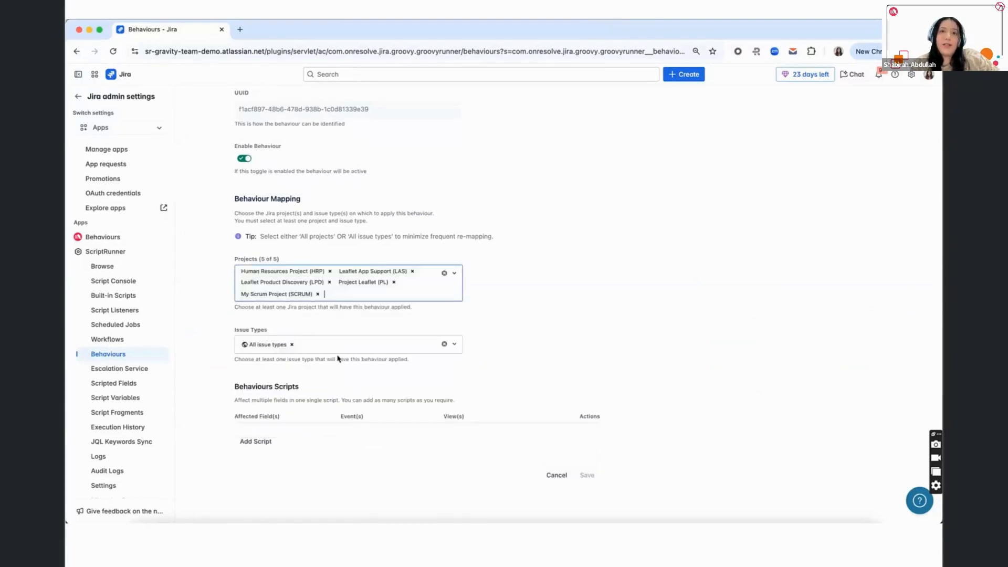
left_click(331, 296)
left_click(509, 340)
- Change the mapping to All projects with every issue type selected individually, and cancel creating the behaviour
left_click(442, 345)
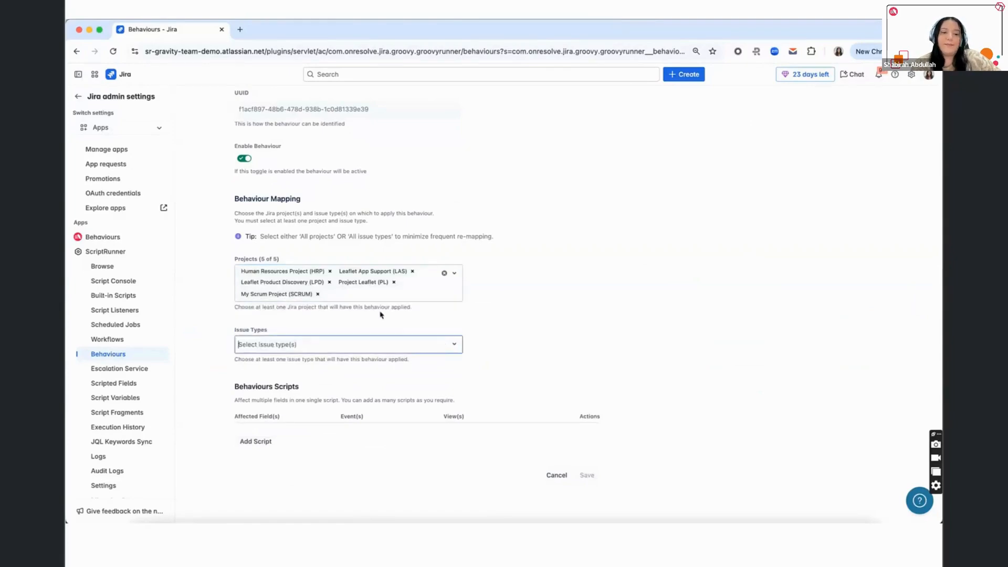
left_click(371, 297)
left_click(341, 319)
left_click(341, 320)
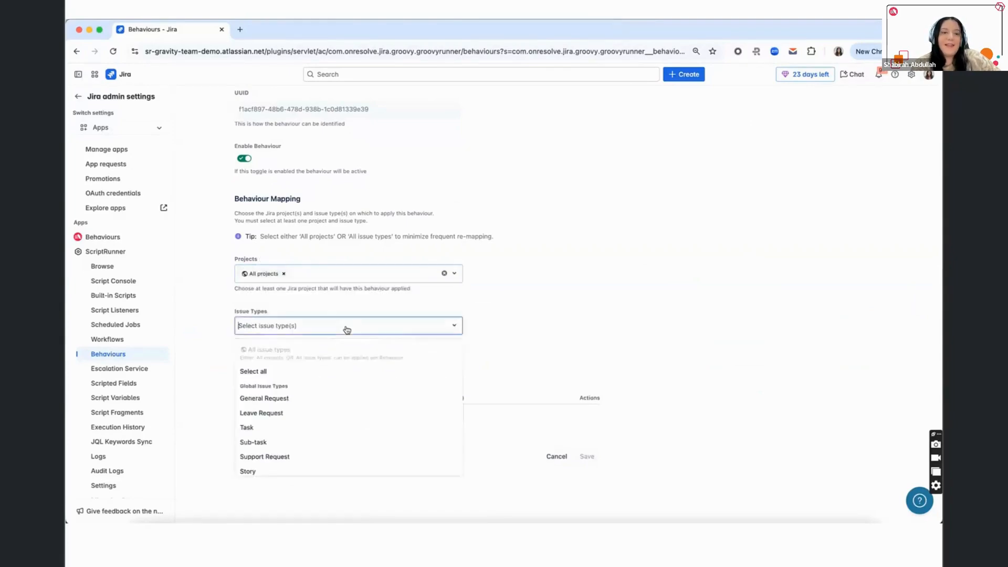
left_click(341, 368)
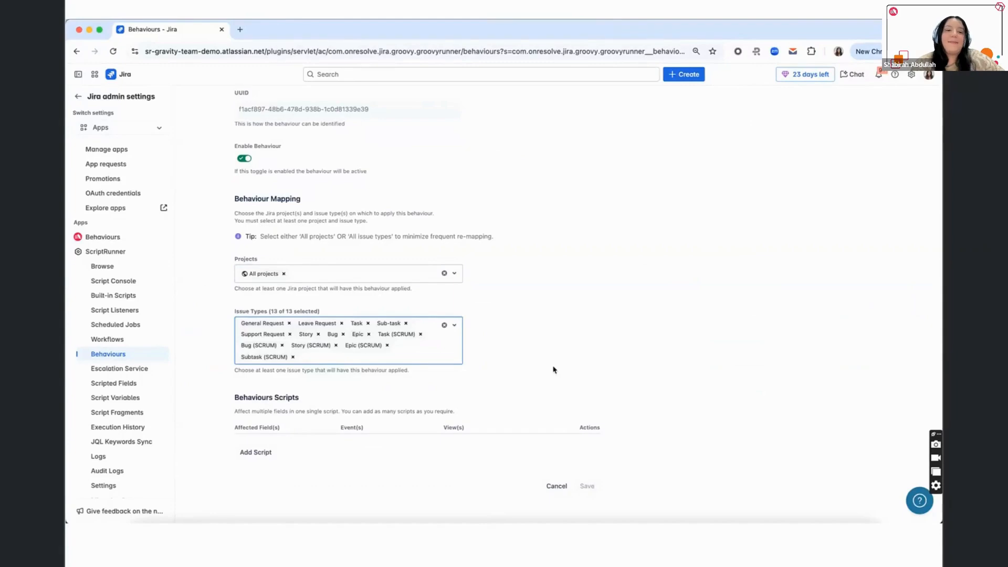
scroll(553, 374, "down", 1)
left_click(557, 456)
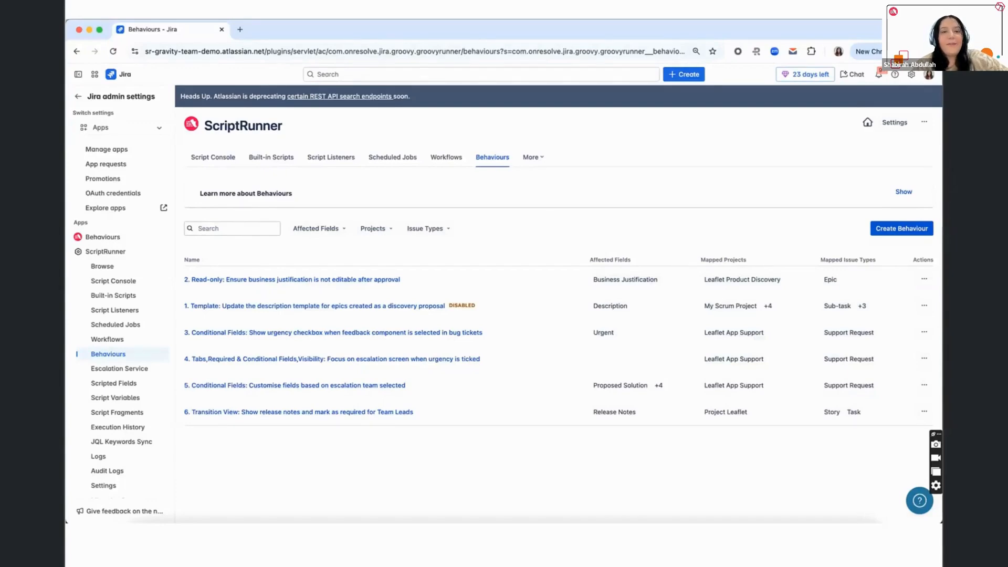
left_click(1001, 501)
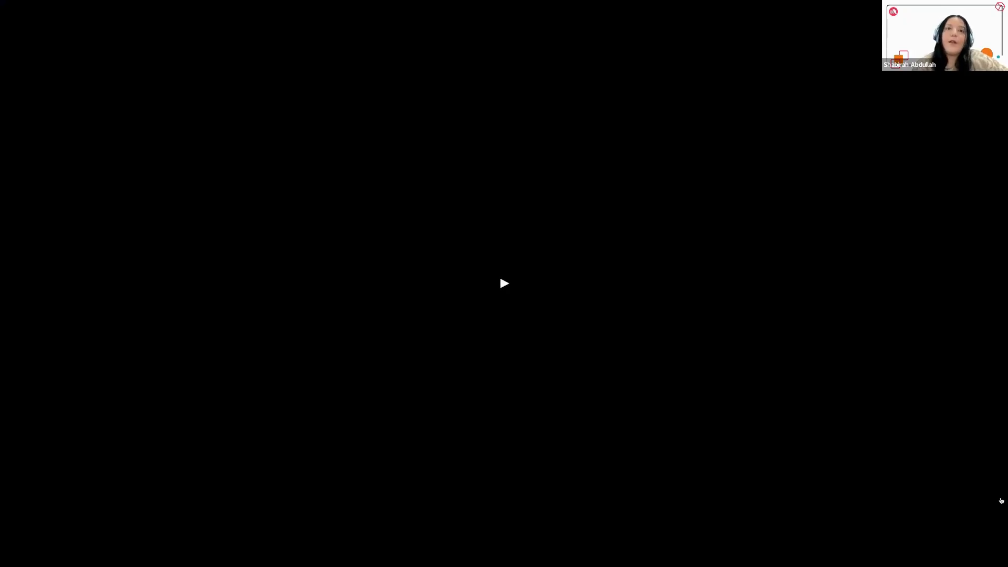